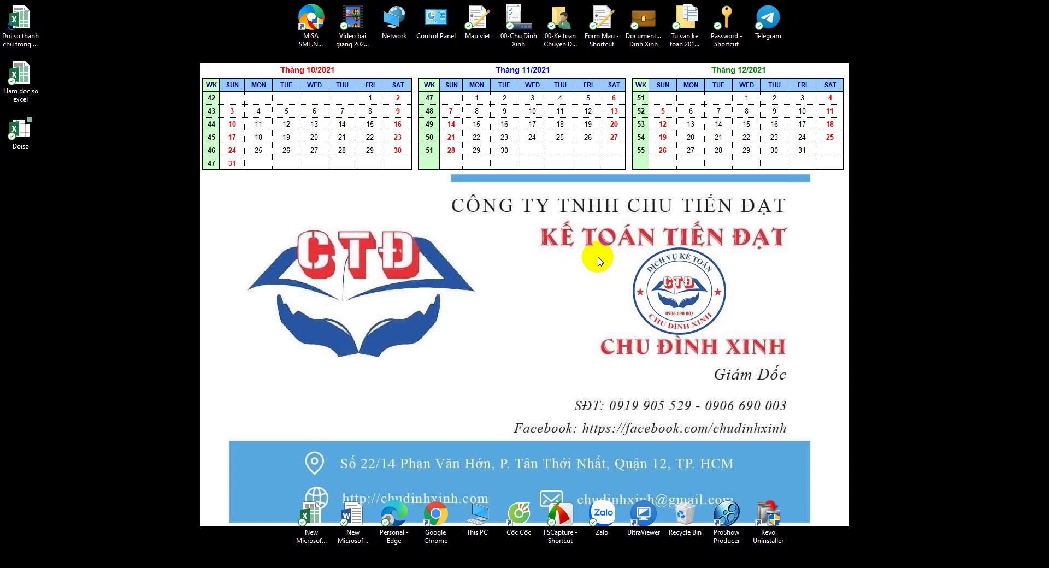
Enter 10000000 in B18 and apply Comma Style so it shows 10,000,000.
click(297, 566)
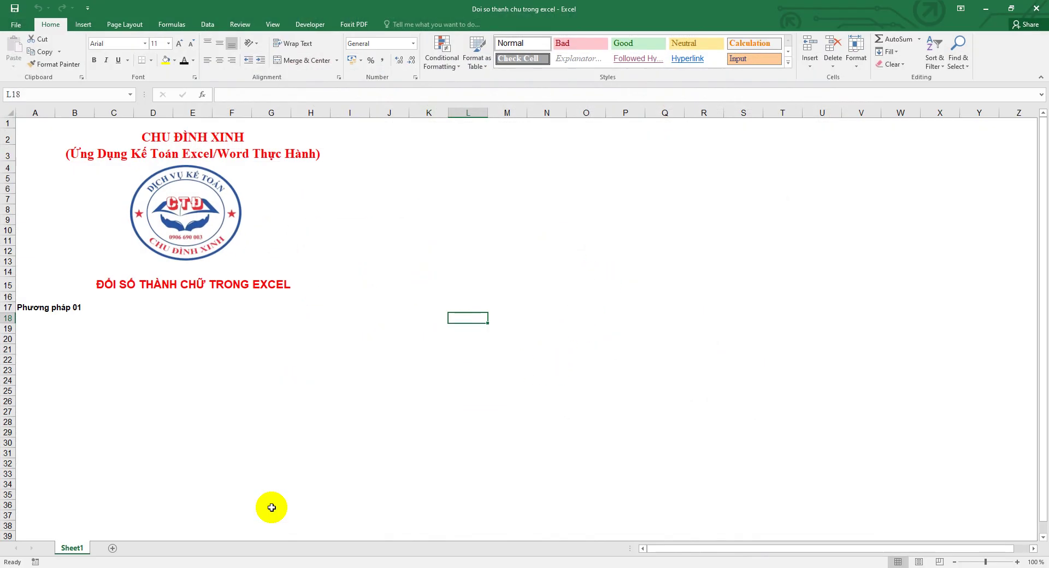
click(78, 319)
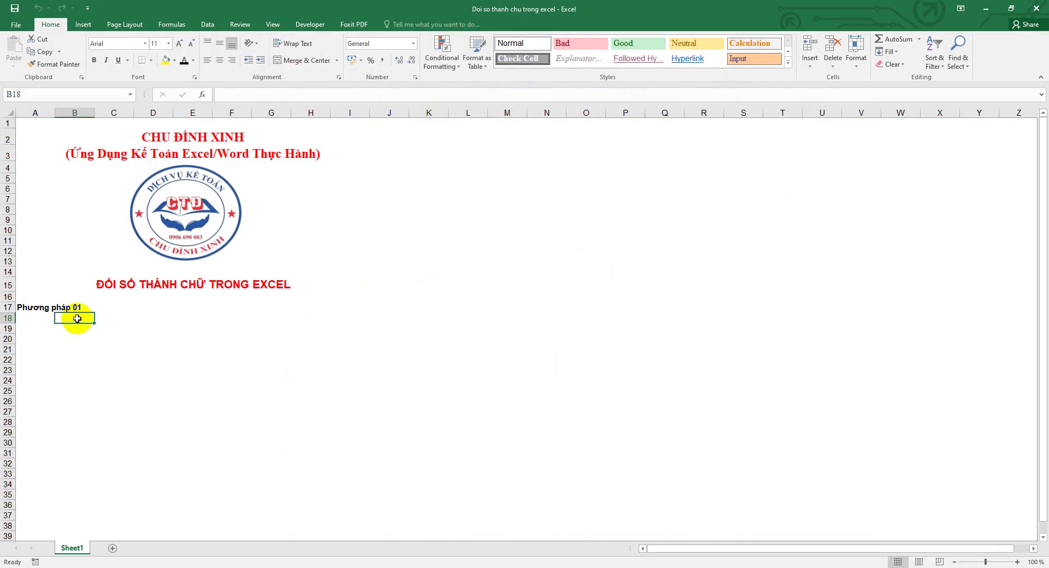
text(10000000)
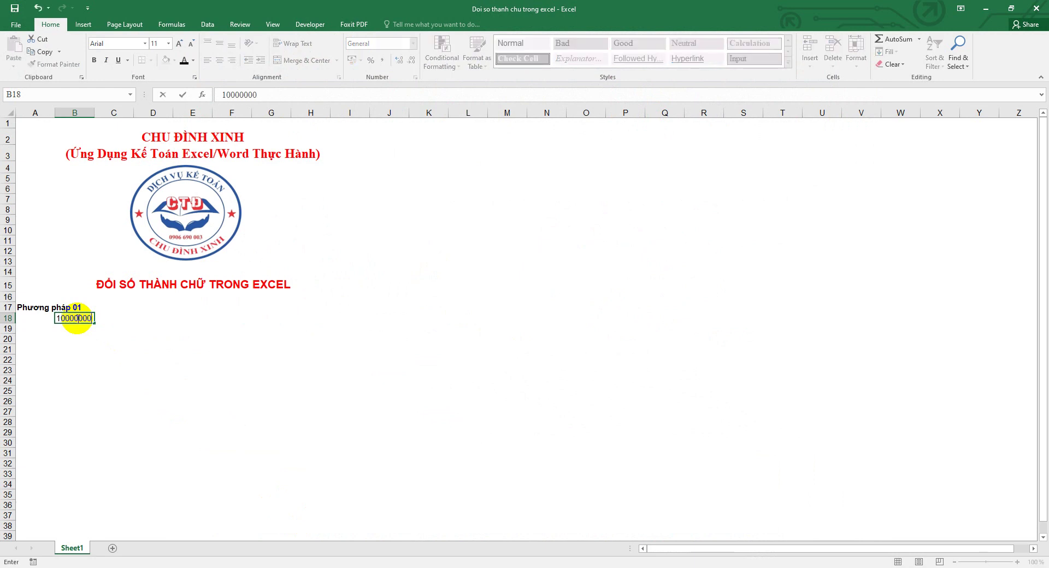
key(Return)
click(80, 319)
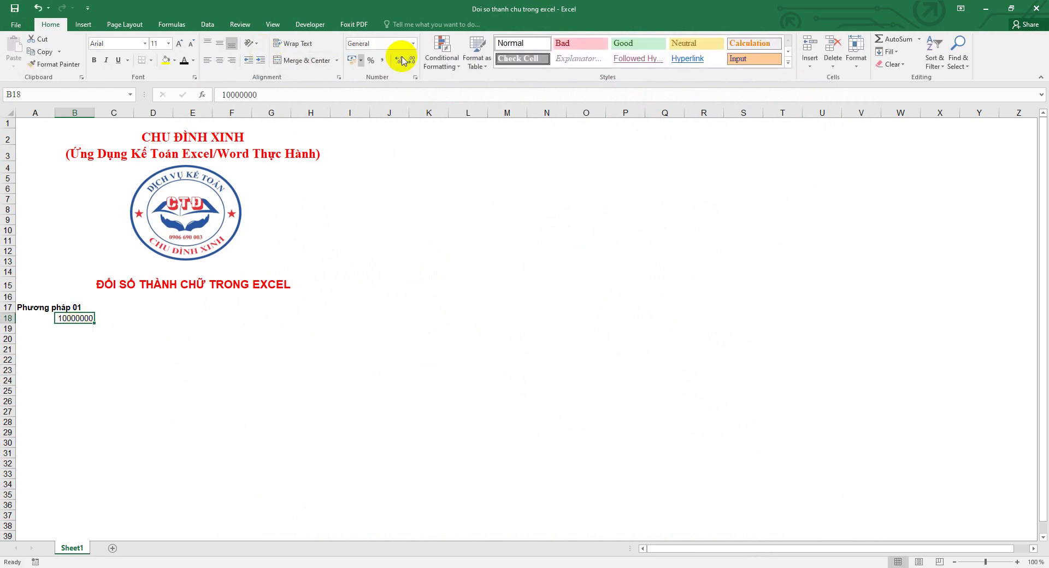
click(382, 60)
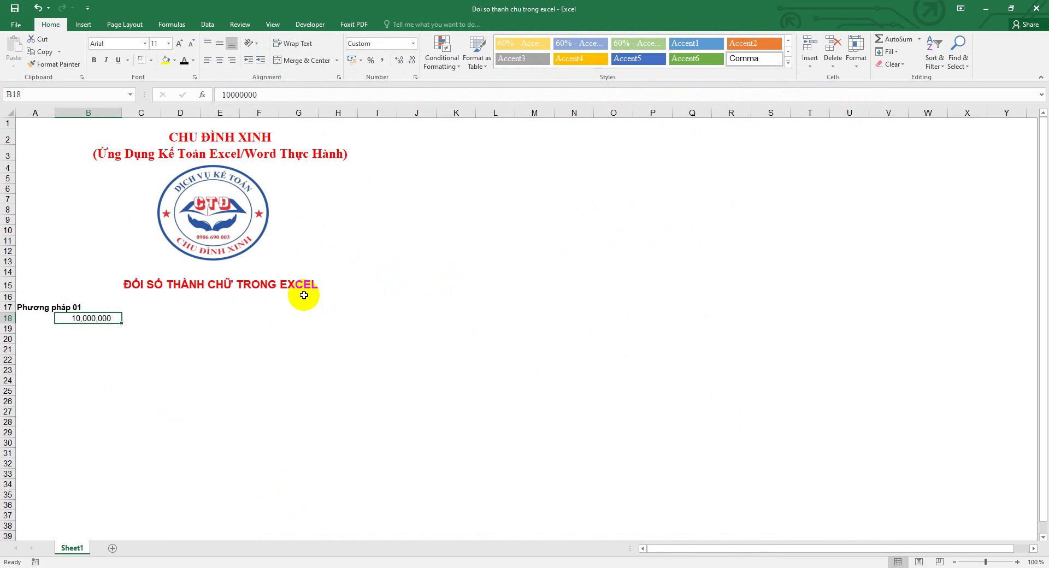
click(985, 8)
Open the Ham doc so excel workbook and select its ĐỌC SỐ table area.
click(32, 88)
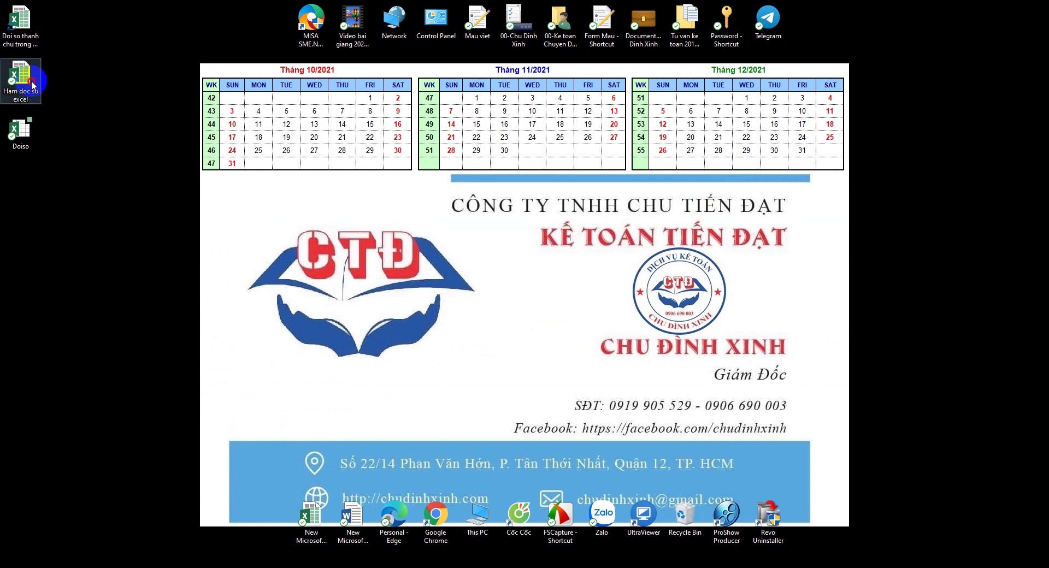
double_click(32, 85)
mouse_move(71, 285)
mouse_down()
mouse_move(621, 361)
mouse_move(604, 366)
mouse_up()
drag(87, 285, 587, 370)
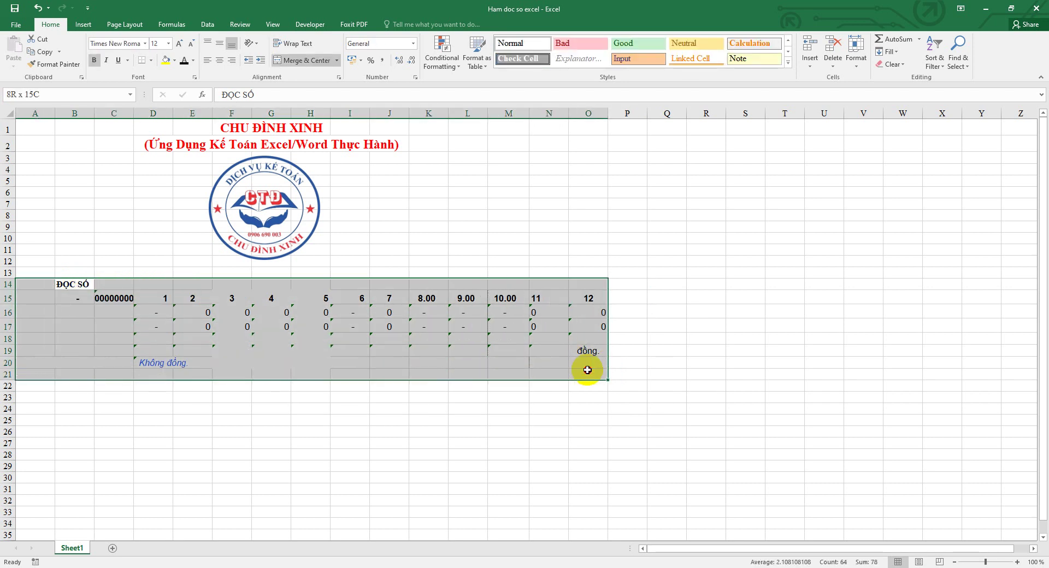
Copy the ĐỌC SỐ table B14:O20 and return to the Doi so thanh chu trong excel workbook.
click(106, 362)
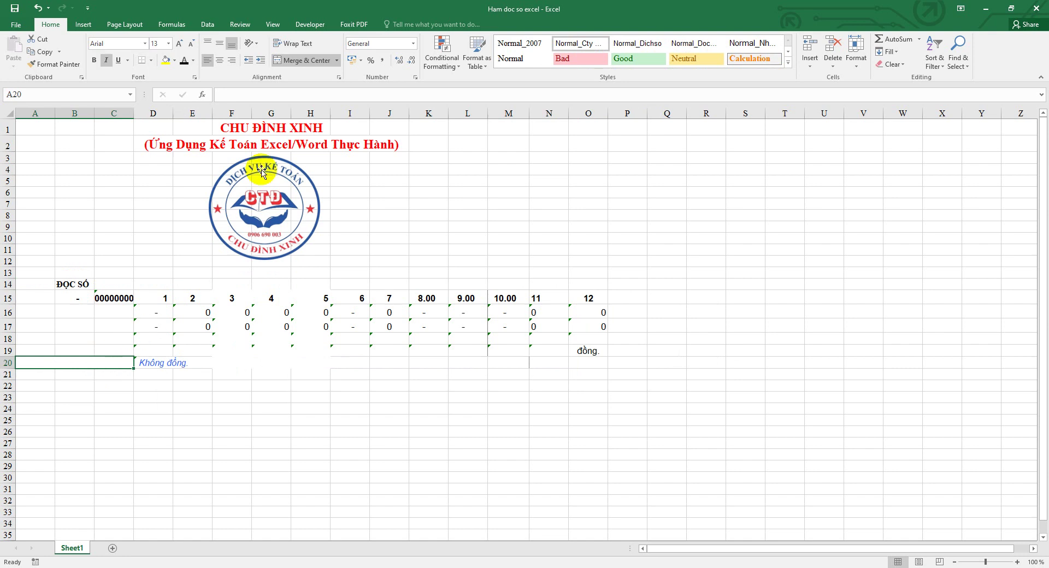
click(289, 60)
drag(71, 284, 583, 363)
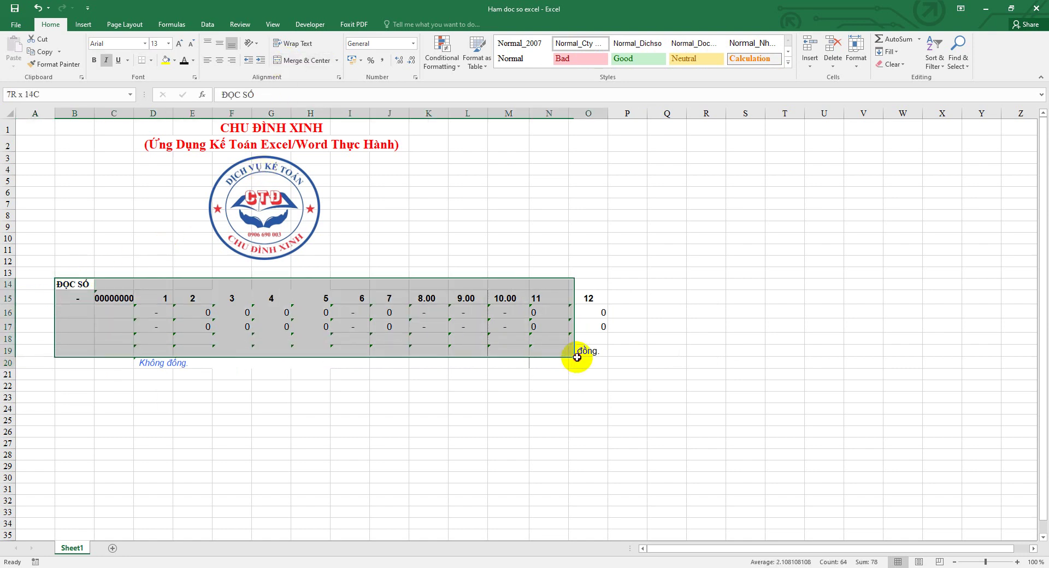
right_click(424, 298)
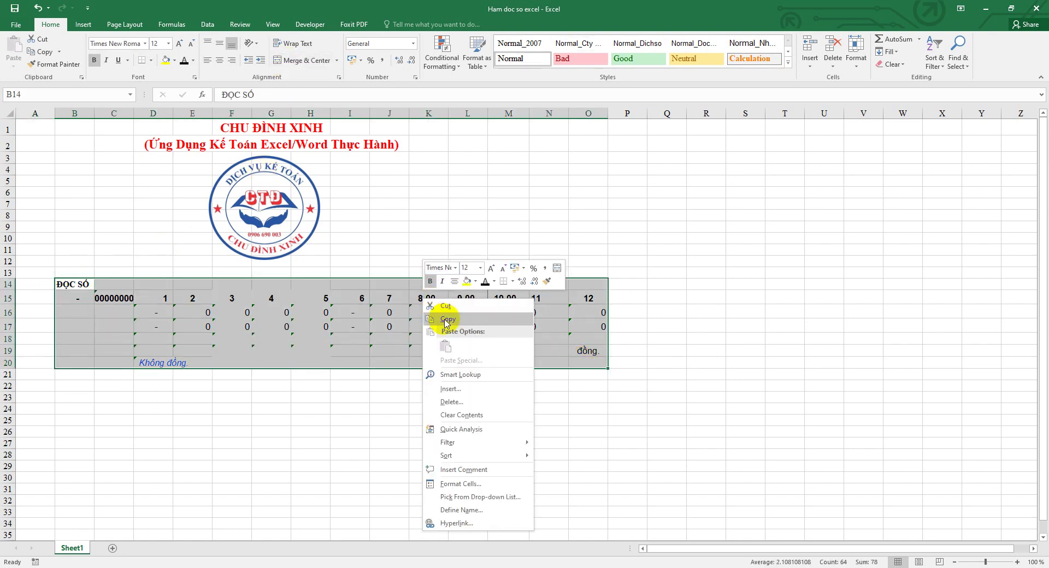
click(446, 320)
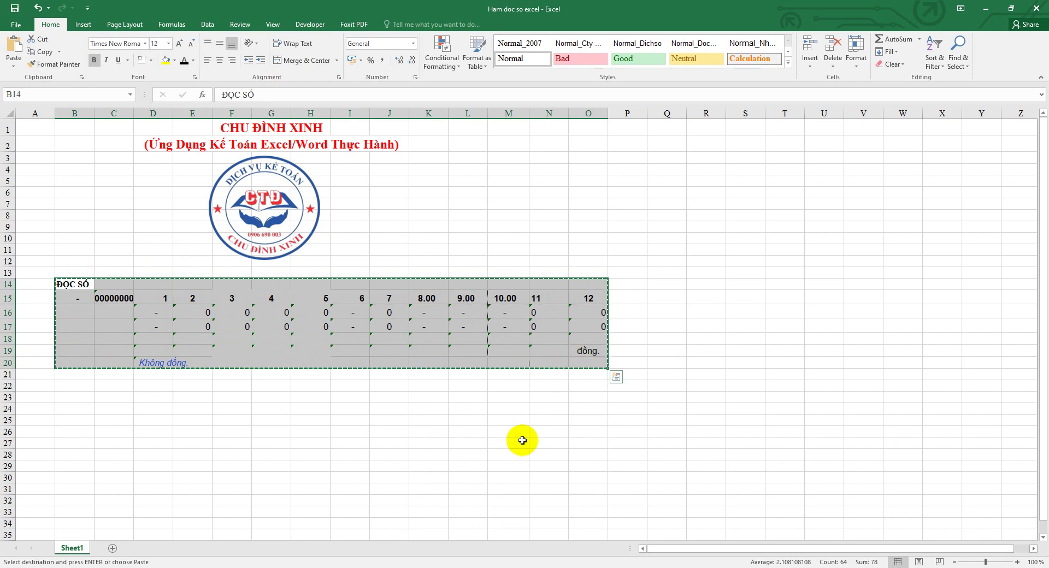
click(363, 567)
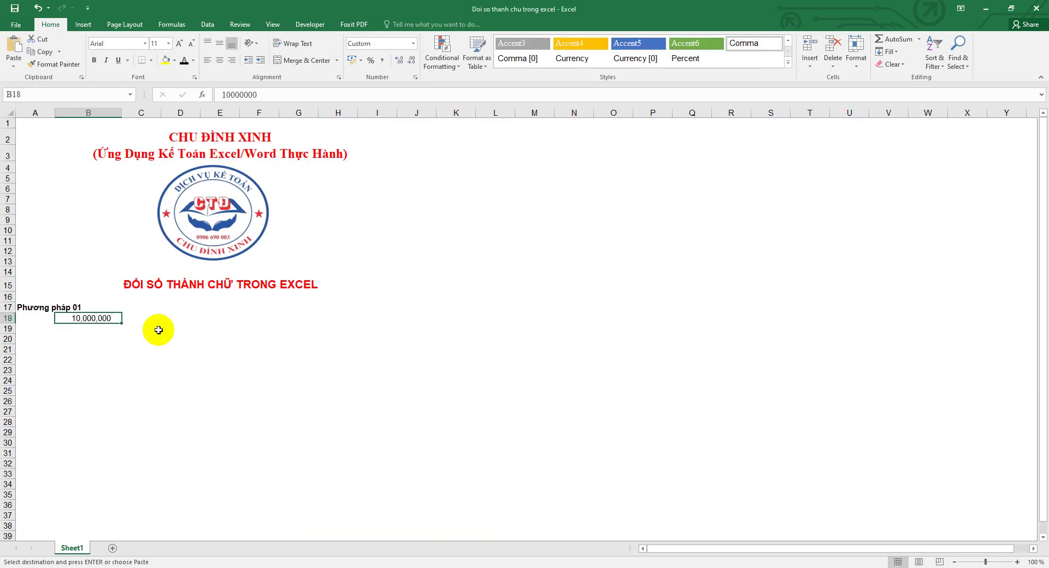
Paste the copied ĐỌC SỐ table at B22 below Phương pháp 01.
click(82, 343)
click(72, 358)
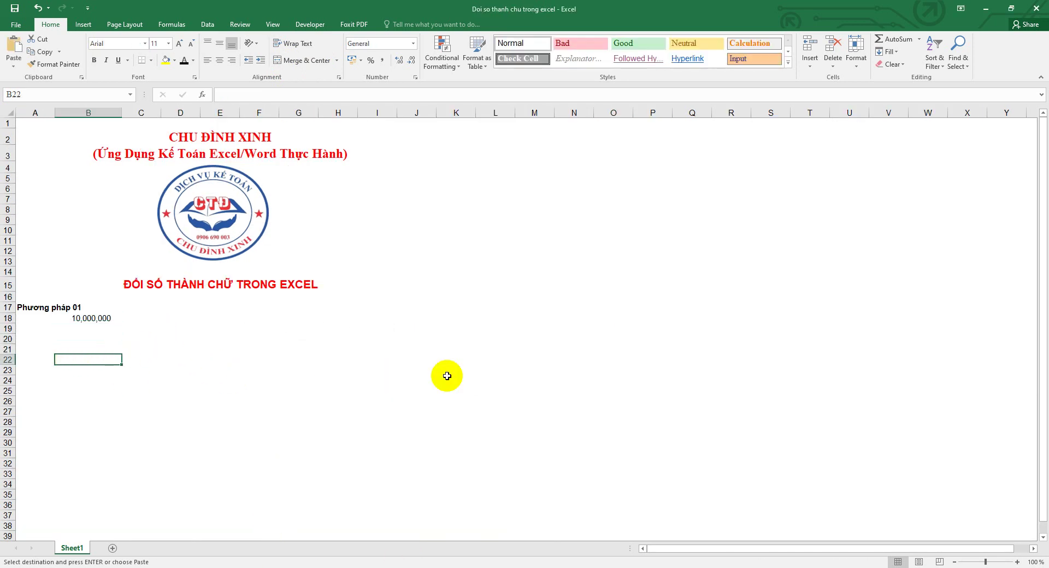
scroll(185, 486, down, 3)
scroll(168, 451, up, 3)
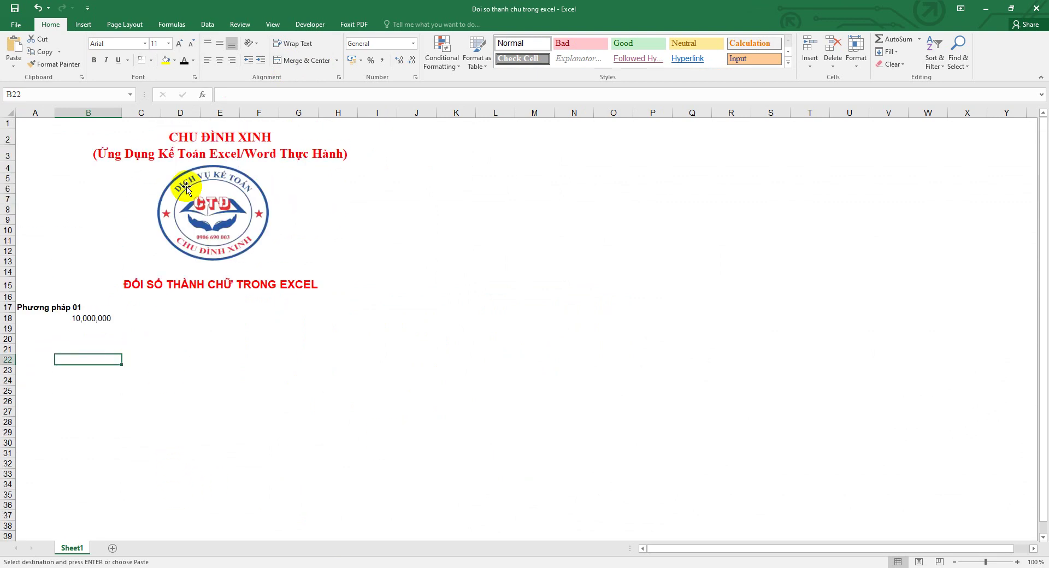
scroll(250, 337, down, 3)
scroll(89, 413, down, 7)
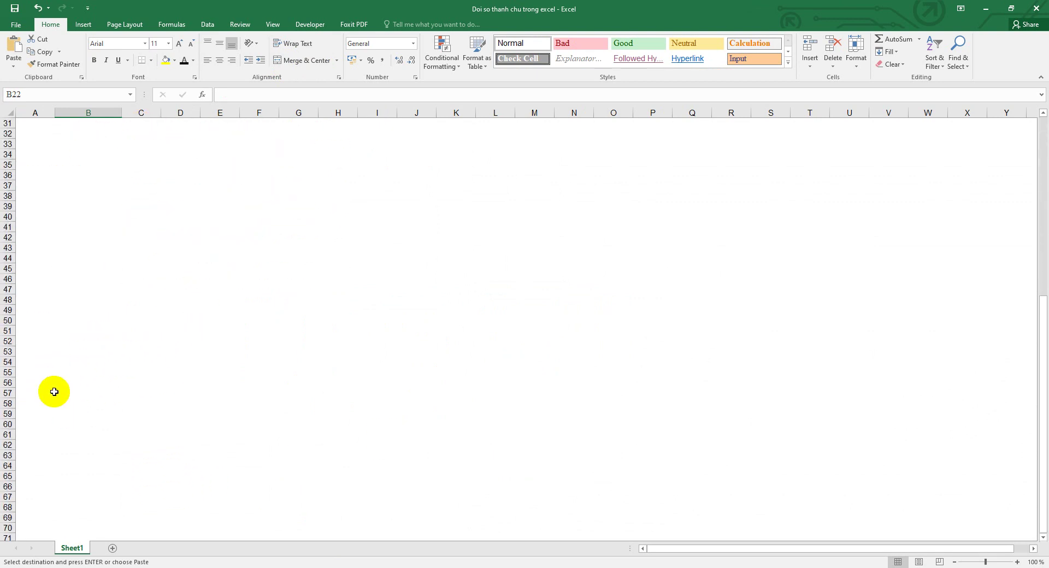
scroll(33, 382, up, 3)
scroll(35, 395, up, 5)
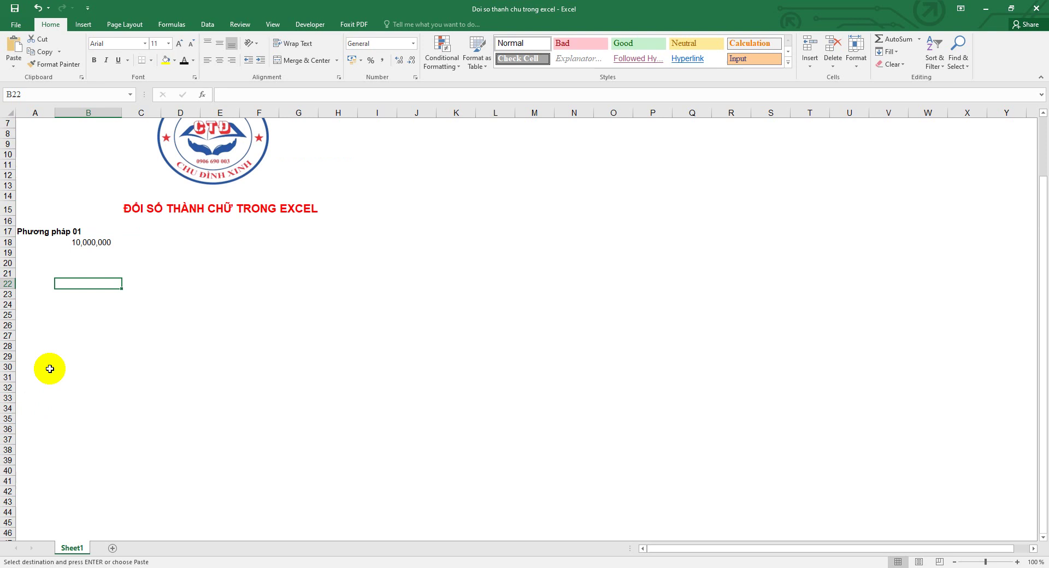
right_click(60, 282)
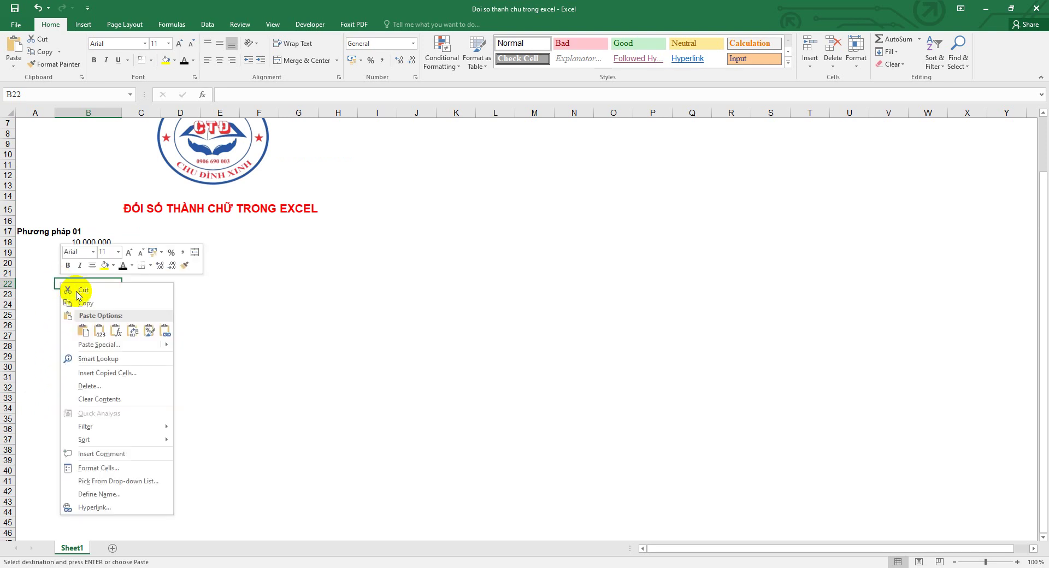
click(86, 330)
Set B23 to =B18 so the table reads the 10,000,000 value.
click(103, 297)
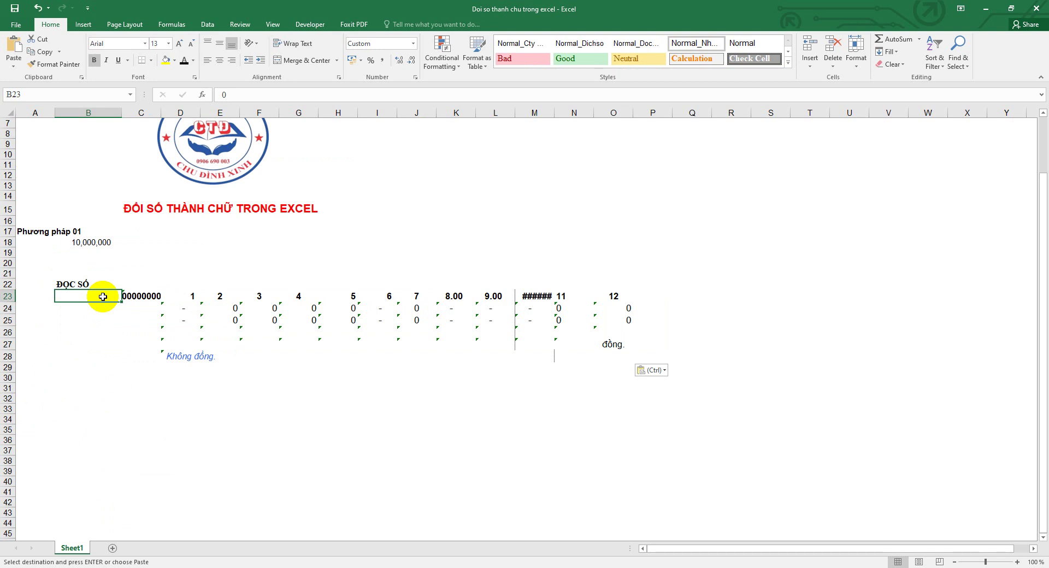
text(=)
click(100, 240)
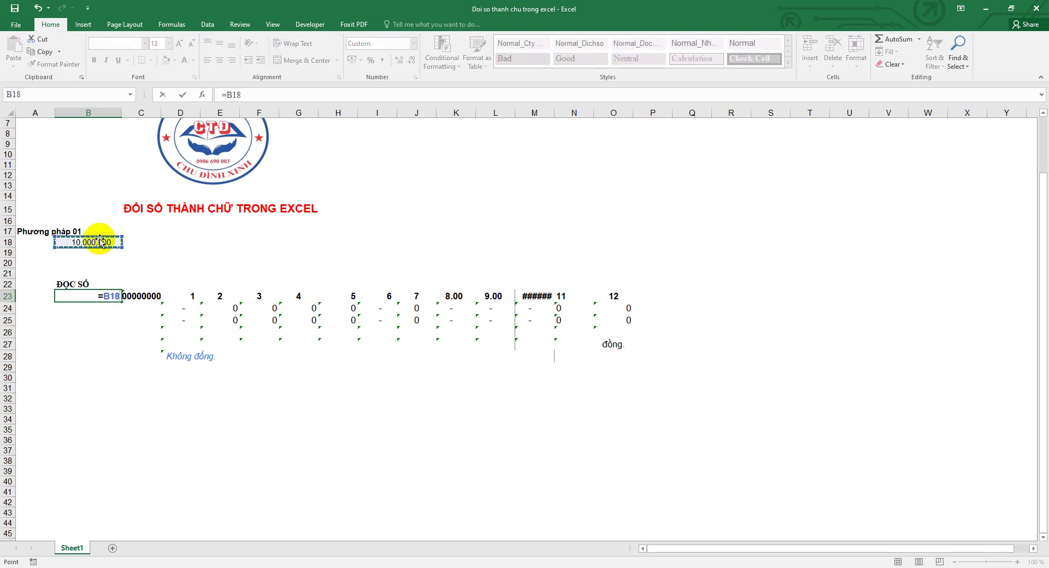
key(Return)
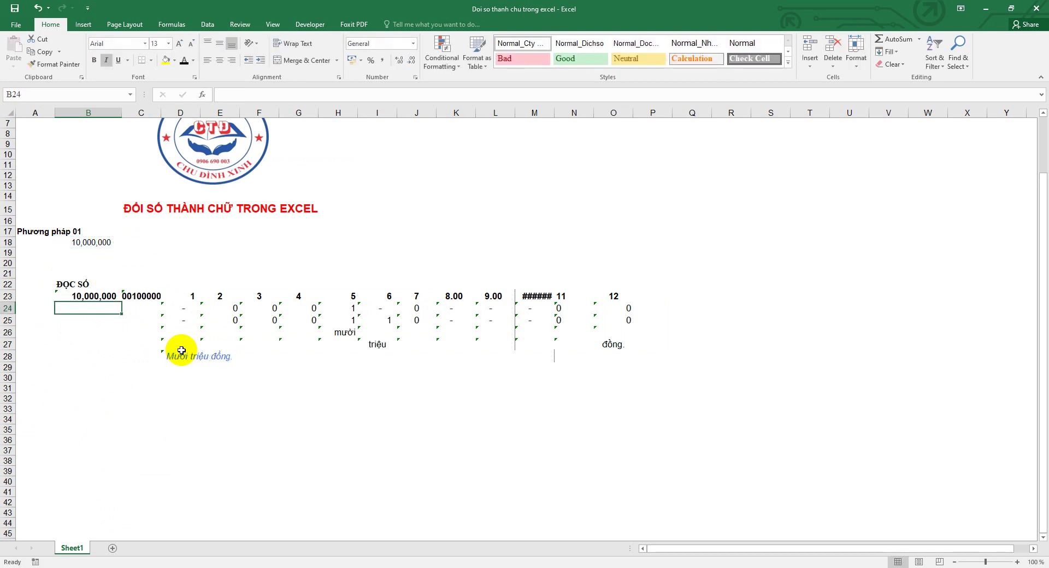
Label C17 'Thành chữ' and set C18 to =D28 to show the spelled-out amount.
click(182, 354)
click(143, 240)
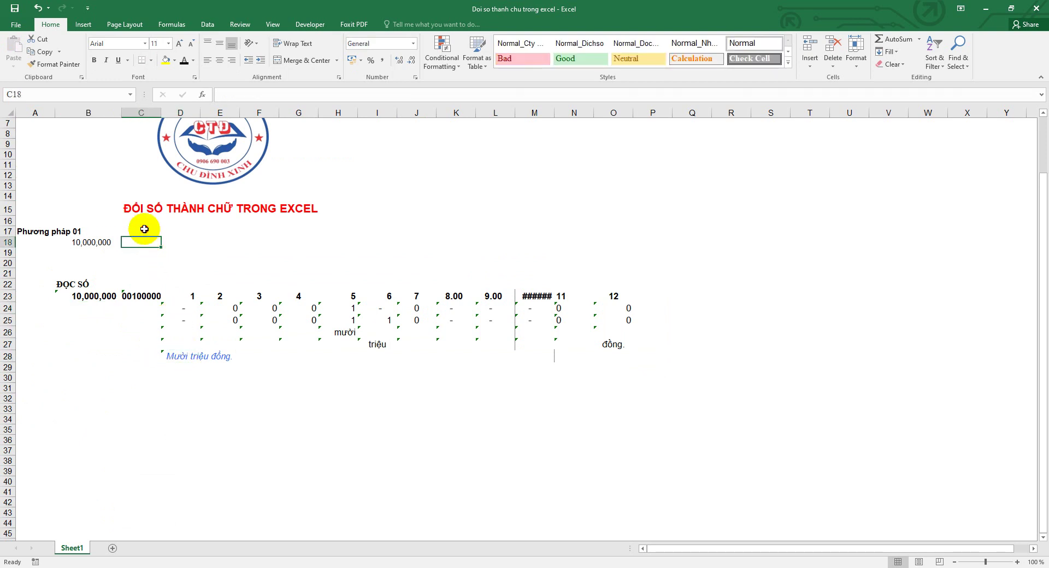
text(Then)
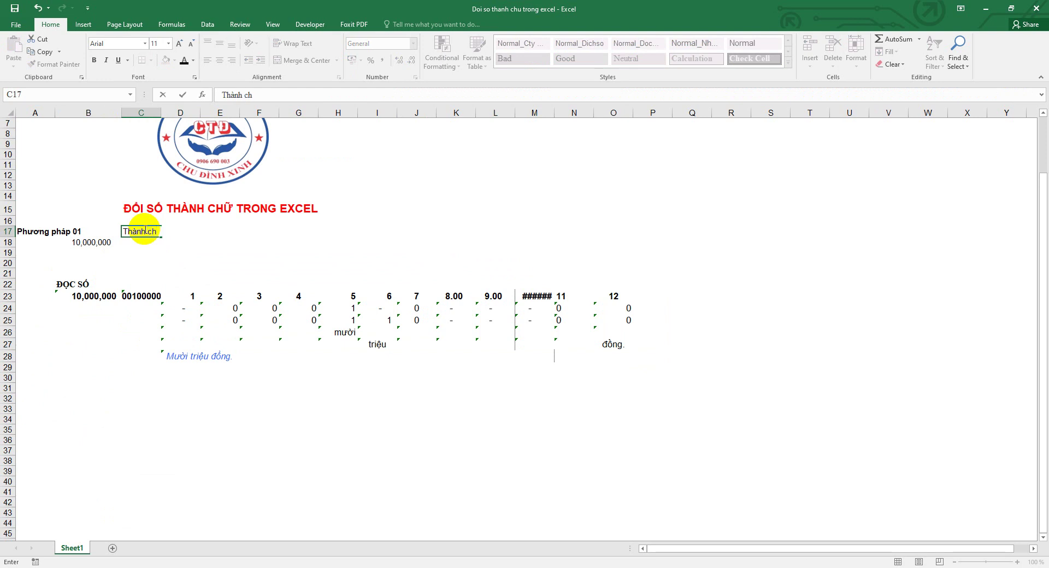
click(151, 245)
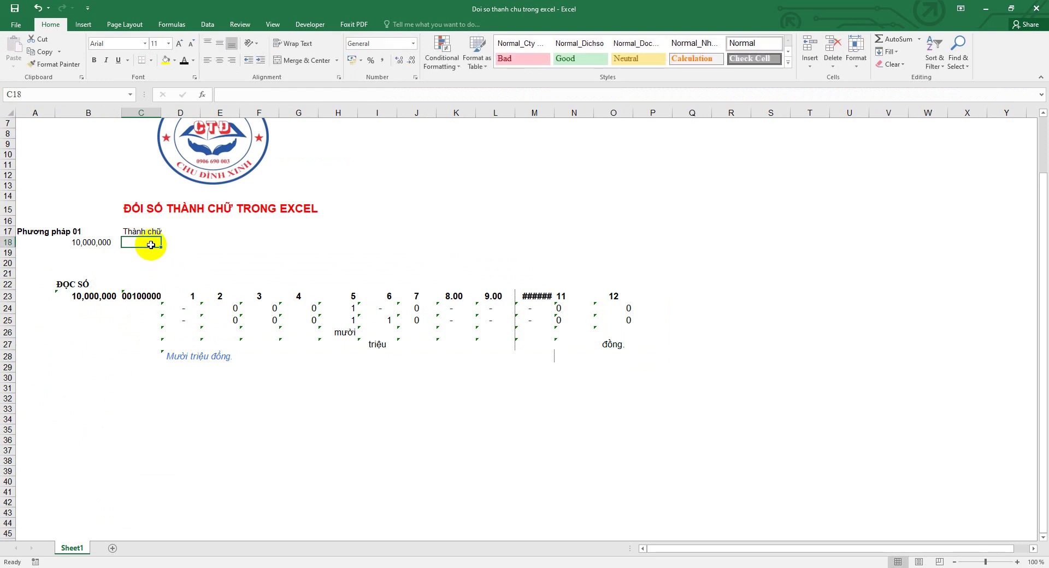
text(=)
click(182, 357)
key(Return)
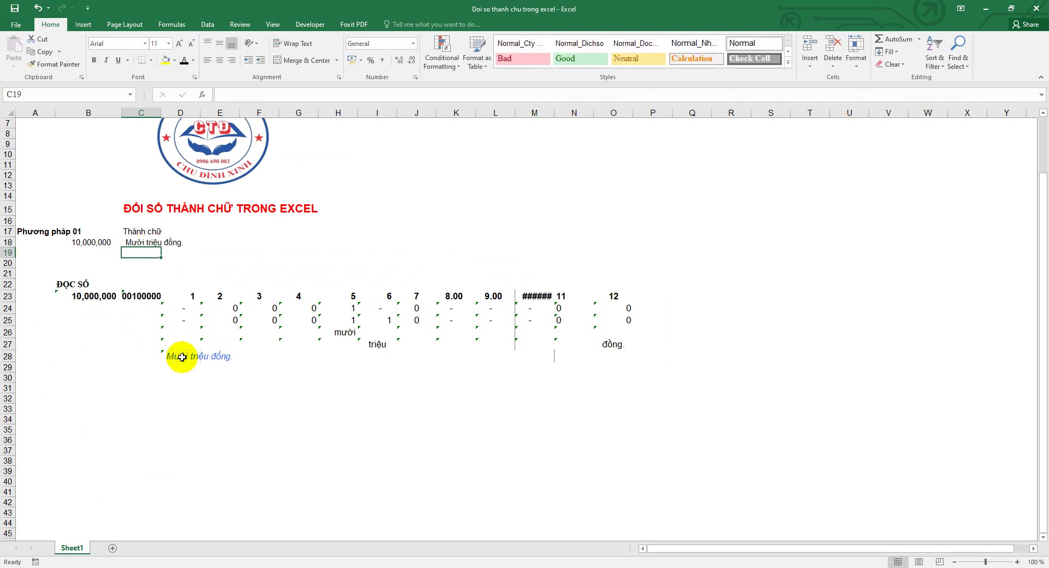
Change B18 to 30,000,000, then 1,000,000,000, and widen column B to fit it.
click(90, 294)
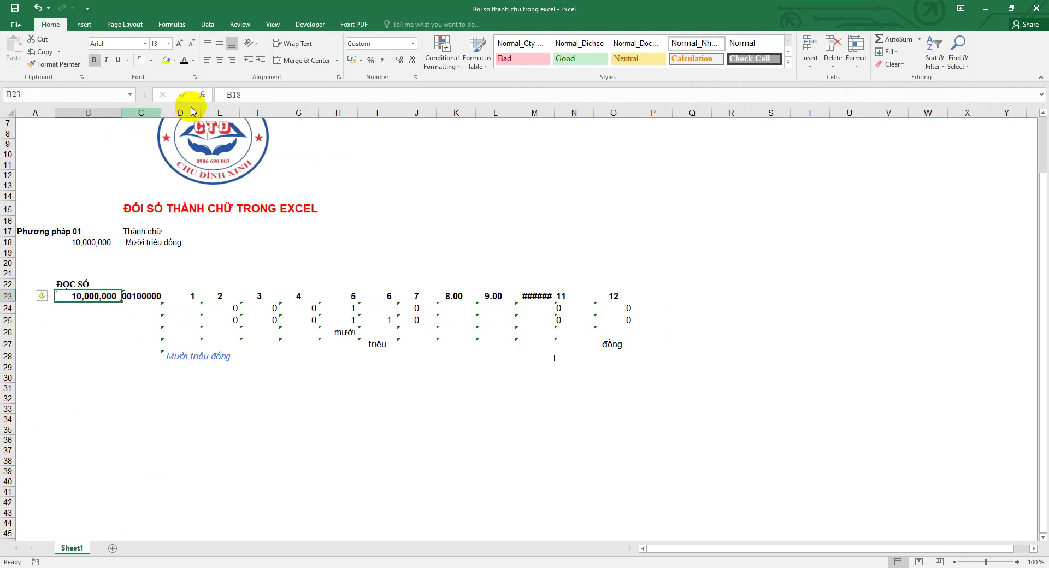
click(90, 242)
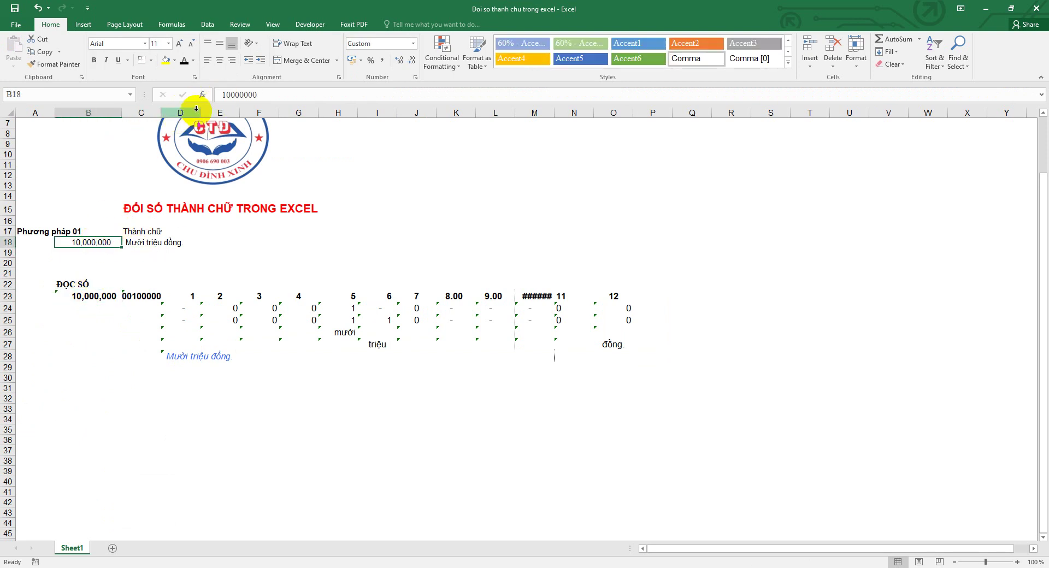
click(221, 94)
key(Delete)
text(3)
key(Return)
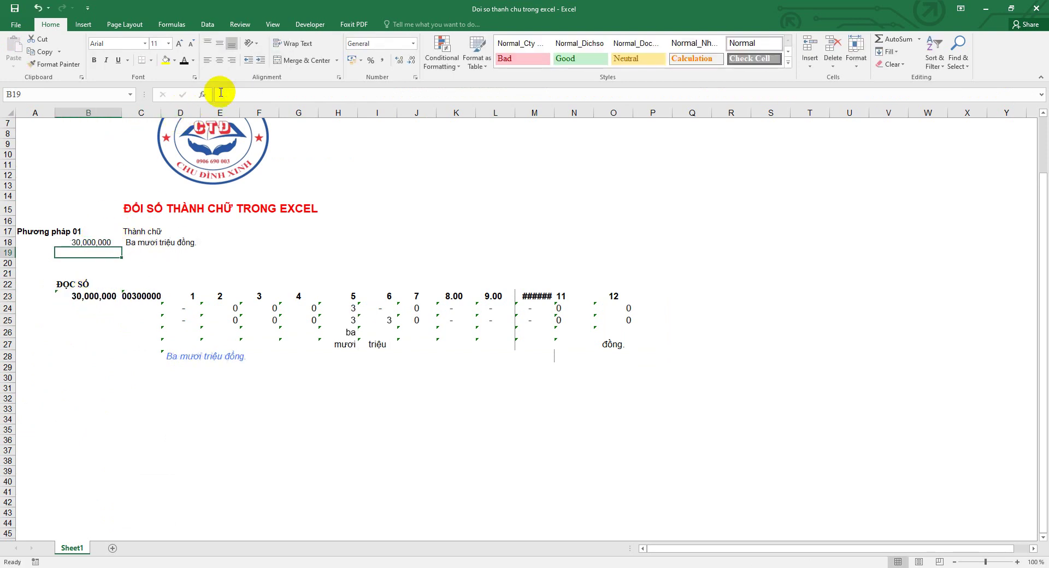
click(90, 241)
key(Delete)
text(100)
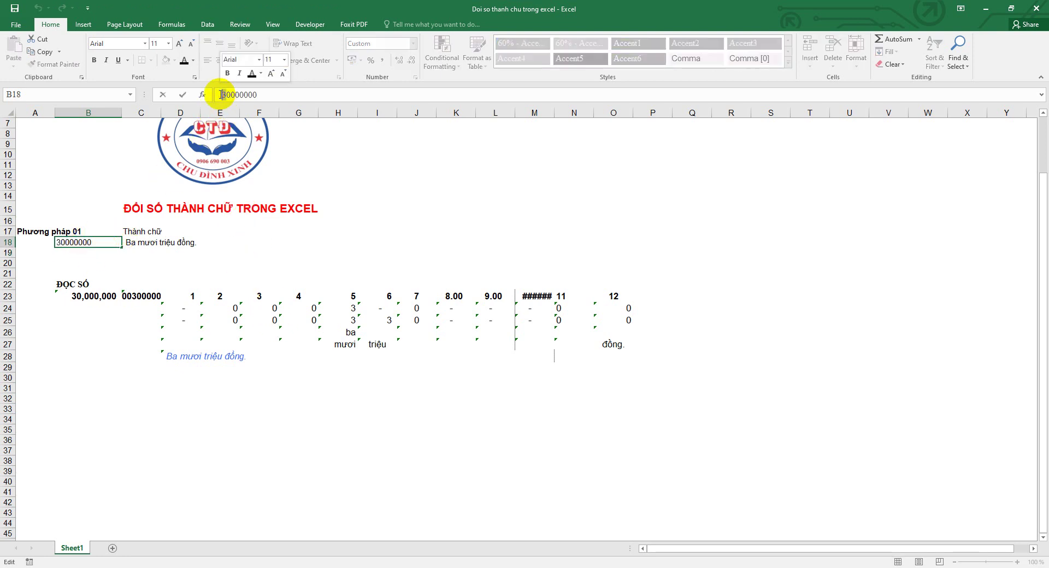
click(422, 195)
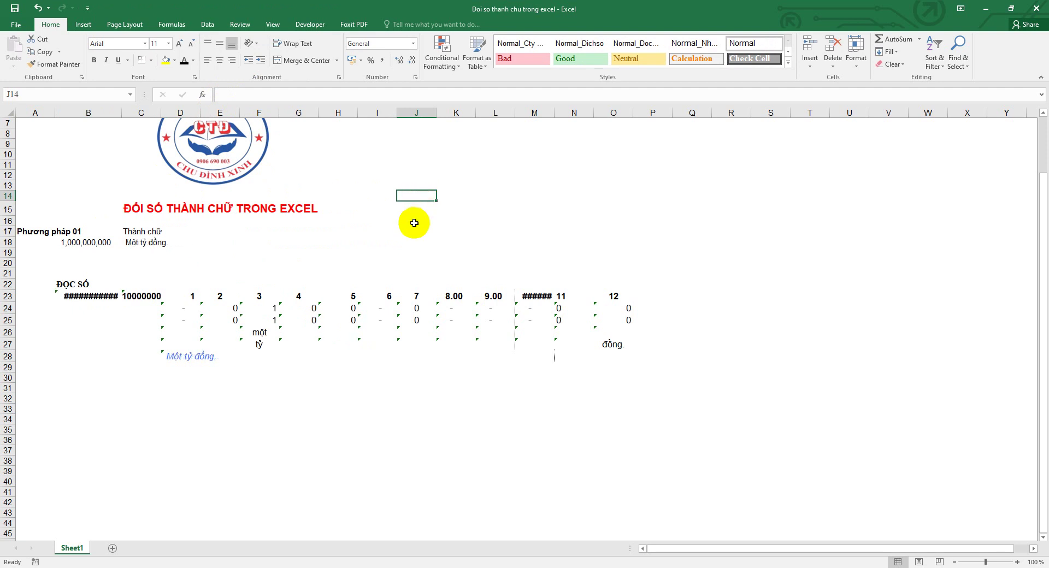
drag(120, 111, 130, 112)
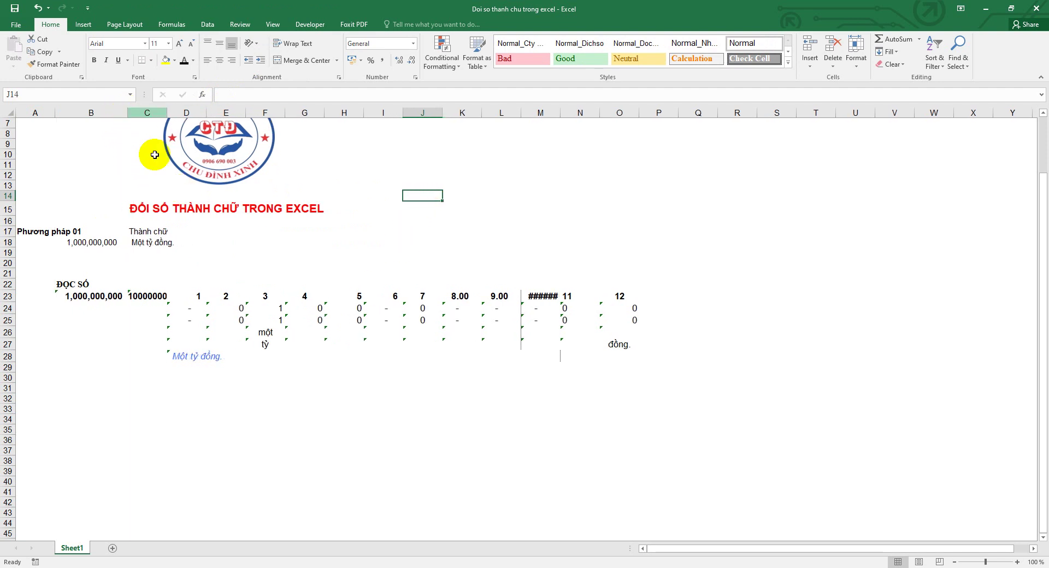
click(163, 241)
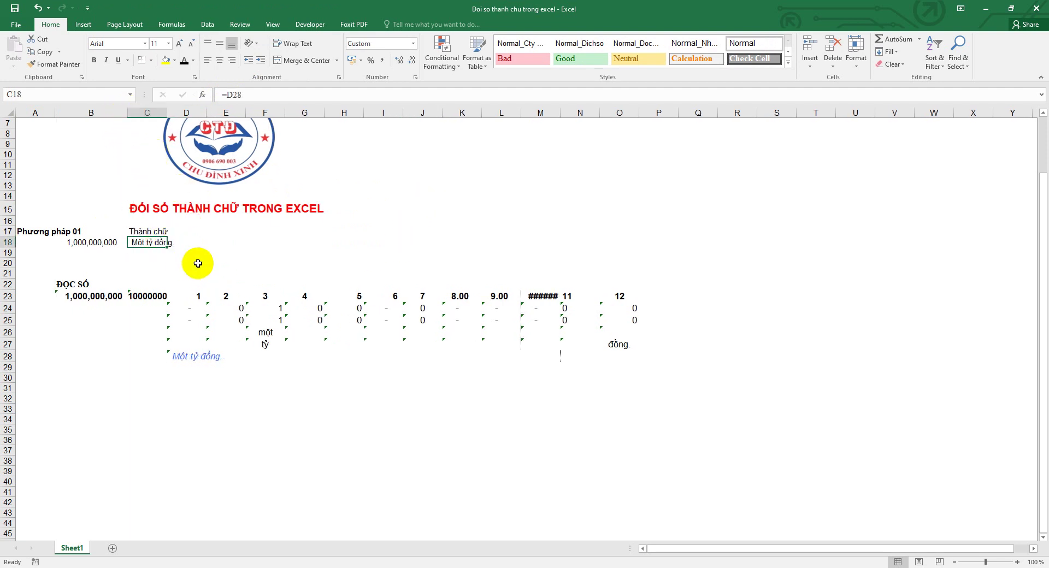
drag(10, 283, 10, 388)
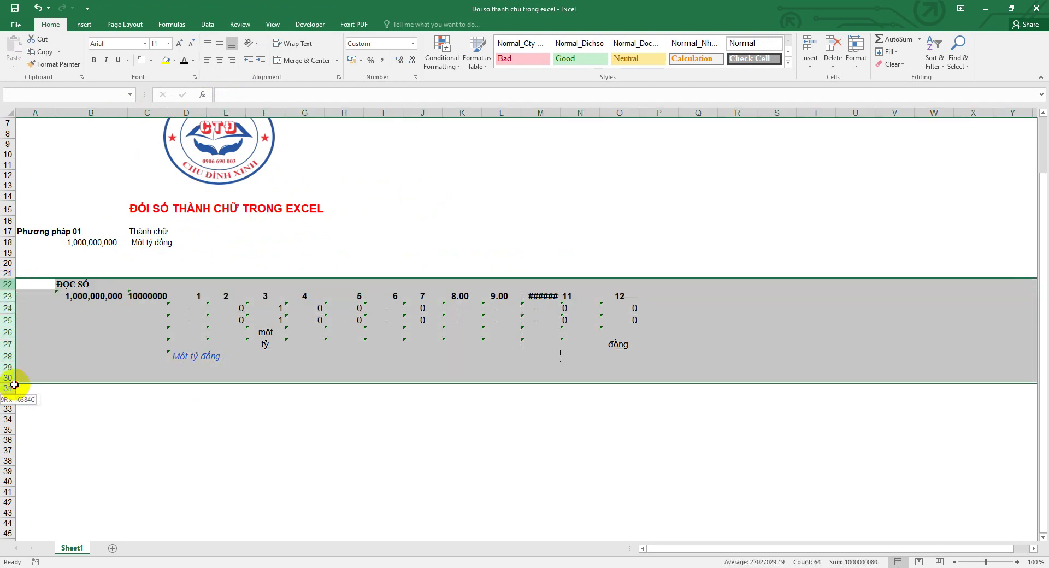
right_click(164, 333)
click(196, 474)
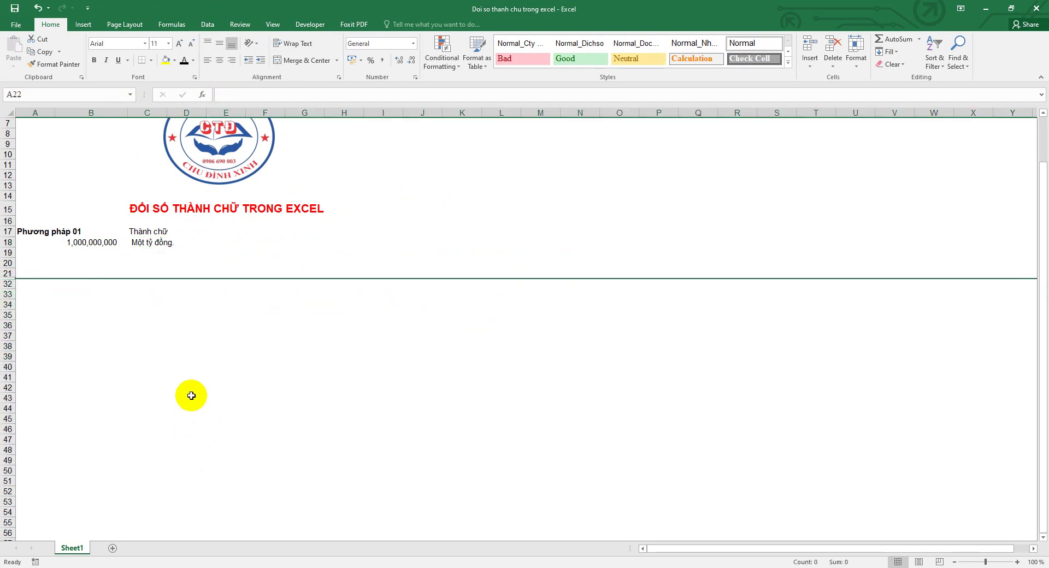
click(38, 7)
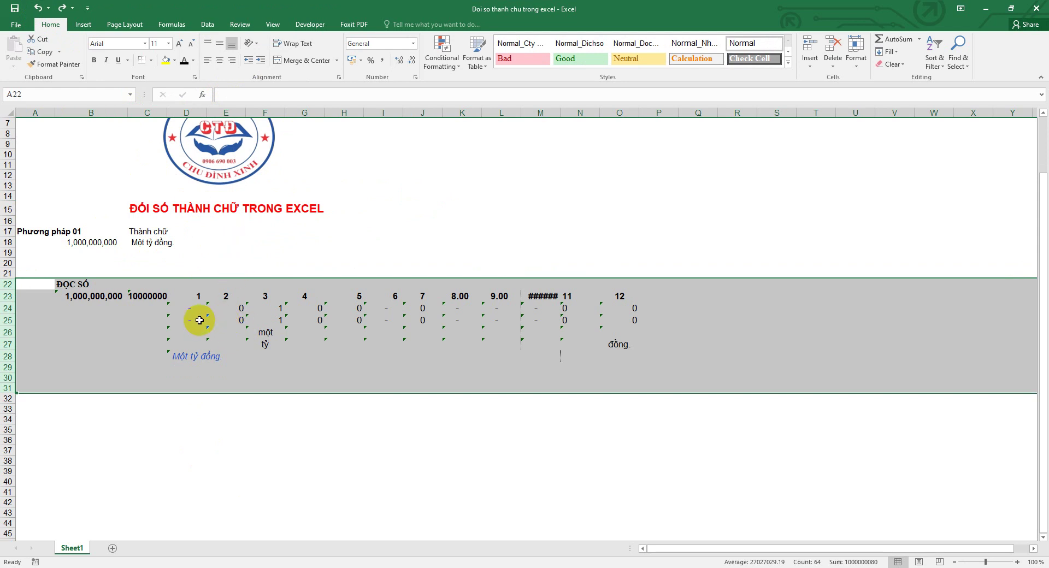
drag(75, 285, 628, 367)
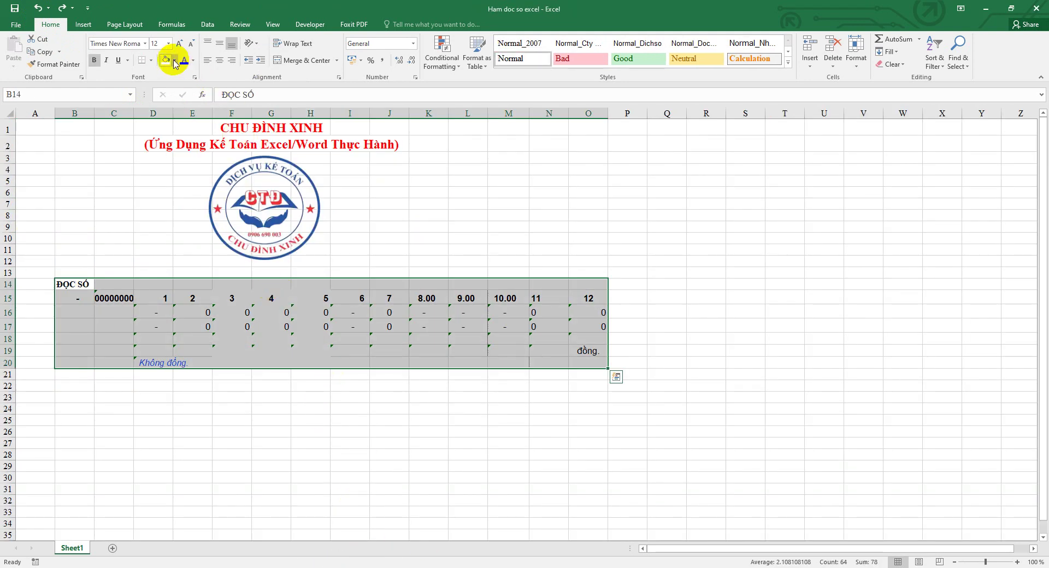
click(153, 61)
click(151, 139)
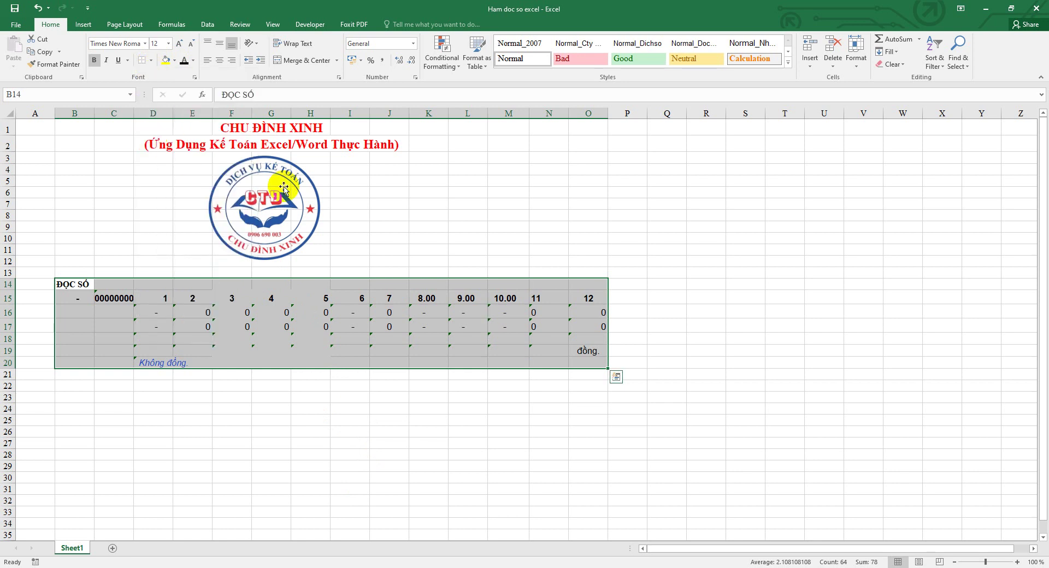
click(463, 205)
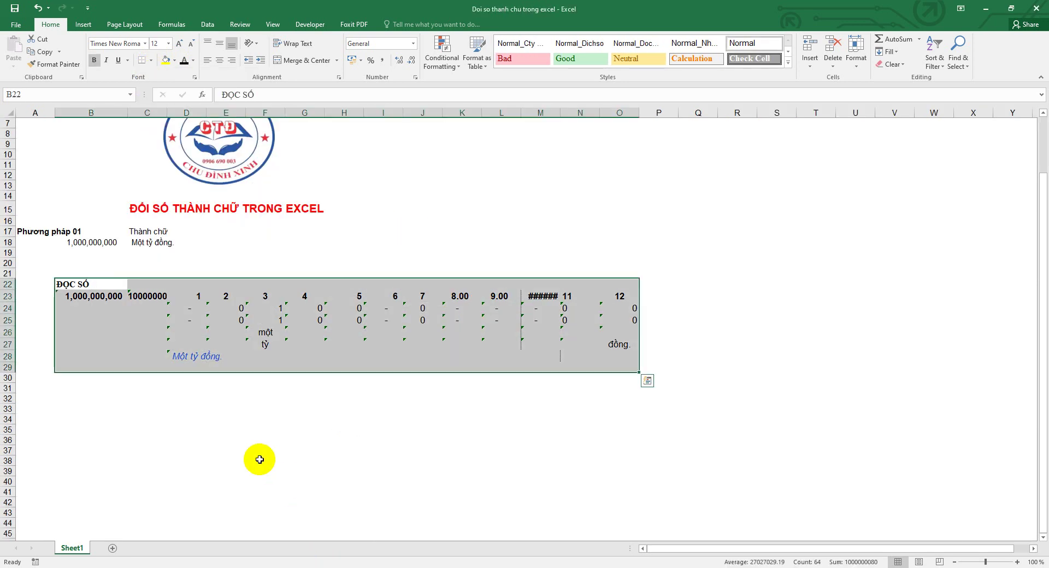
AutoFit column M so M23 shows 10.00 instead of ######, then select table B22:O28.
click(158, 249)
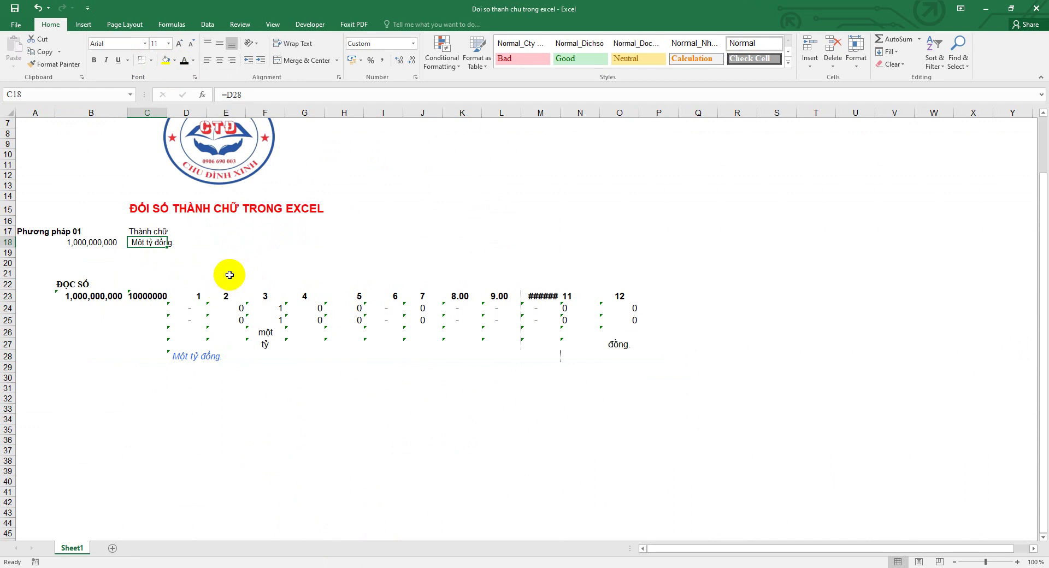
click(561, 112)
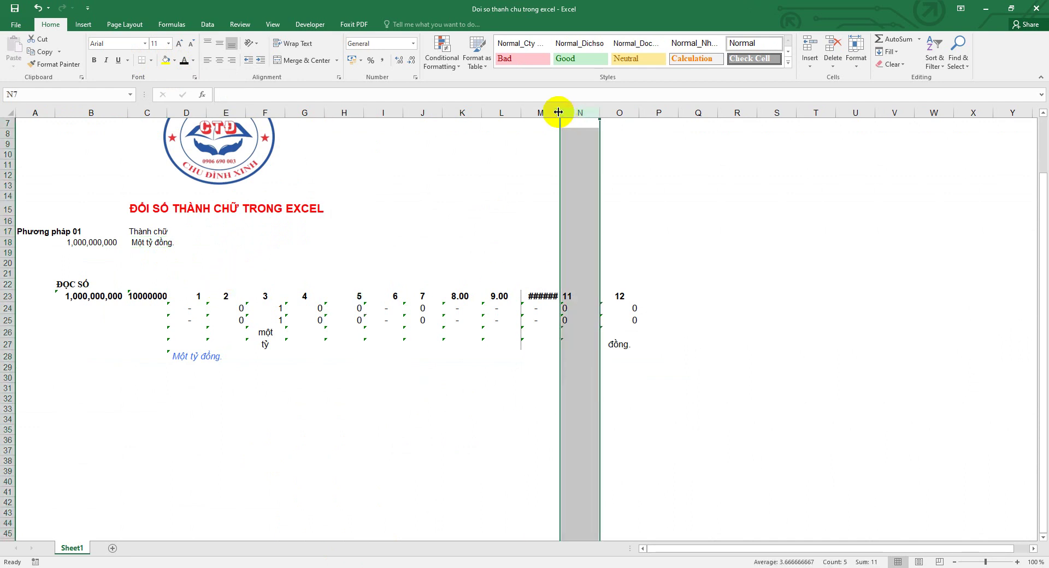
double_click(558, 112)
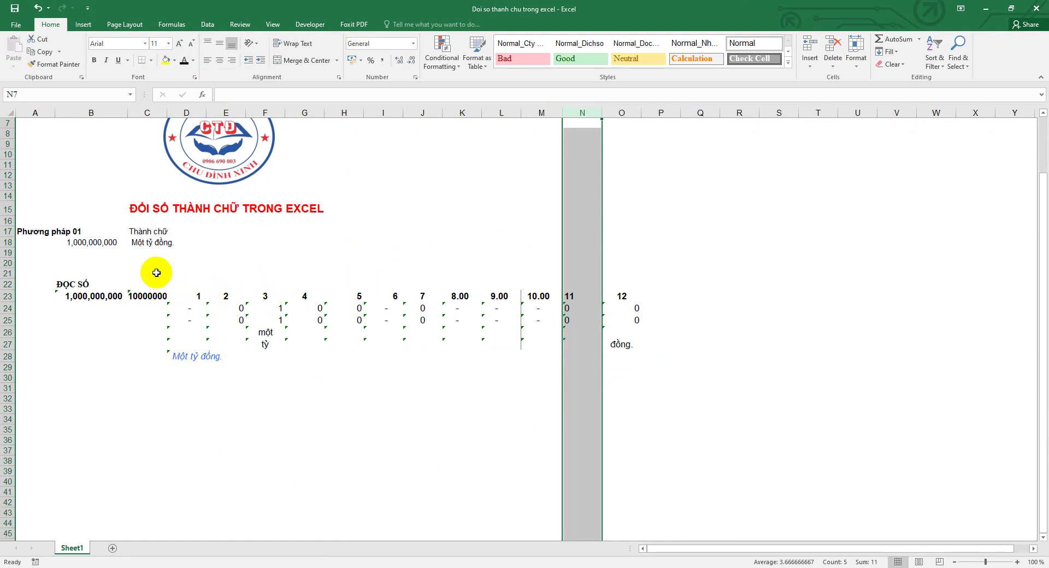
drag(69, 285, 621, 353)
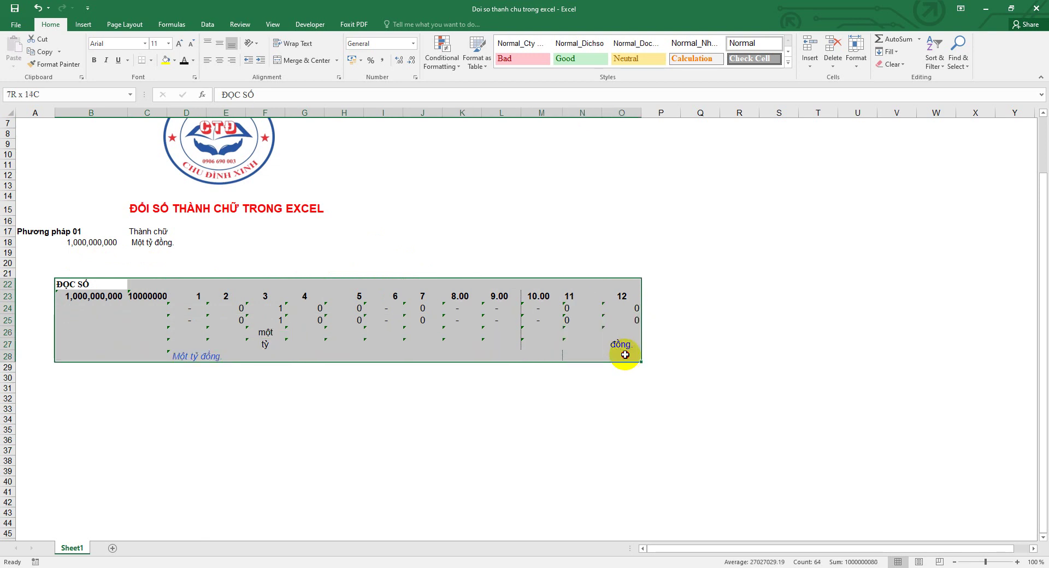
Copy the Phương pháp 01 heading into A30 and change it to Phương pháp 02.
click(34, 232)
right_click(33, 234)
click(47, 252)
click(37, 377)
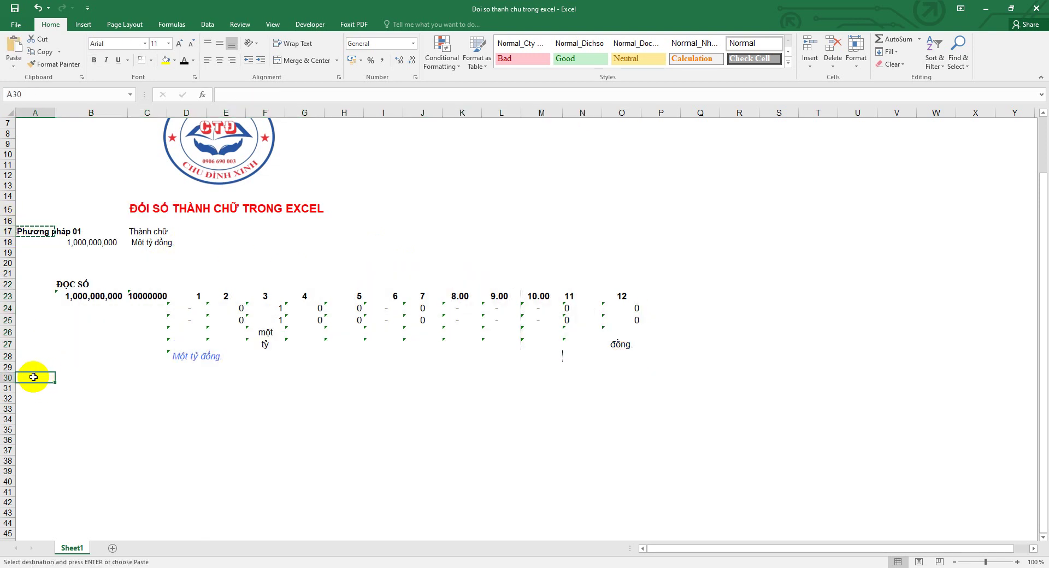
key(ctrl+v)
click(273, 95)
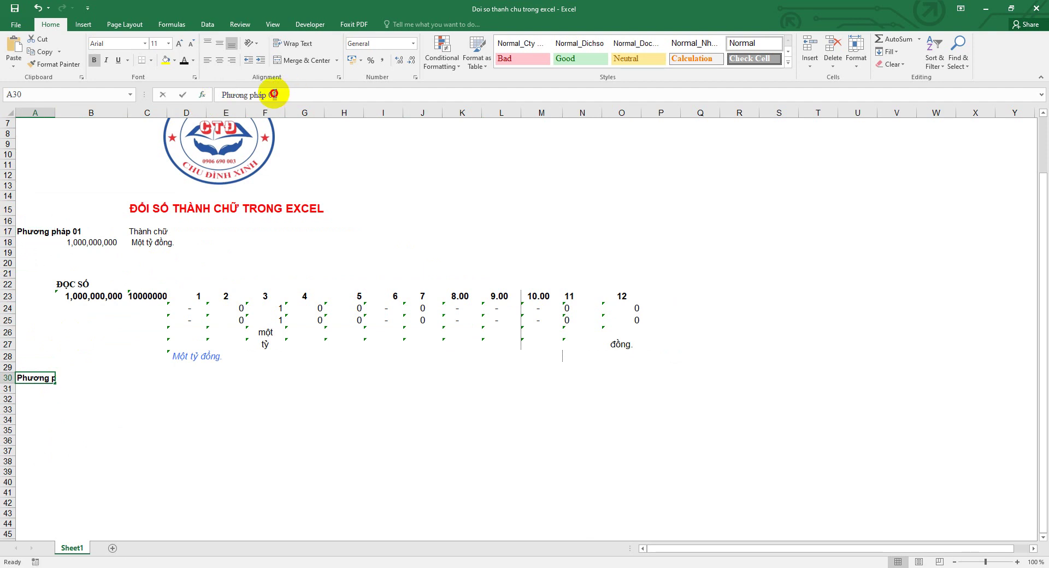
key(BackSpace)
text(2)
key(Return)
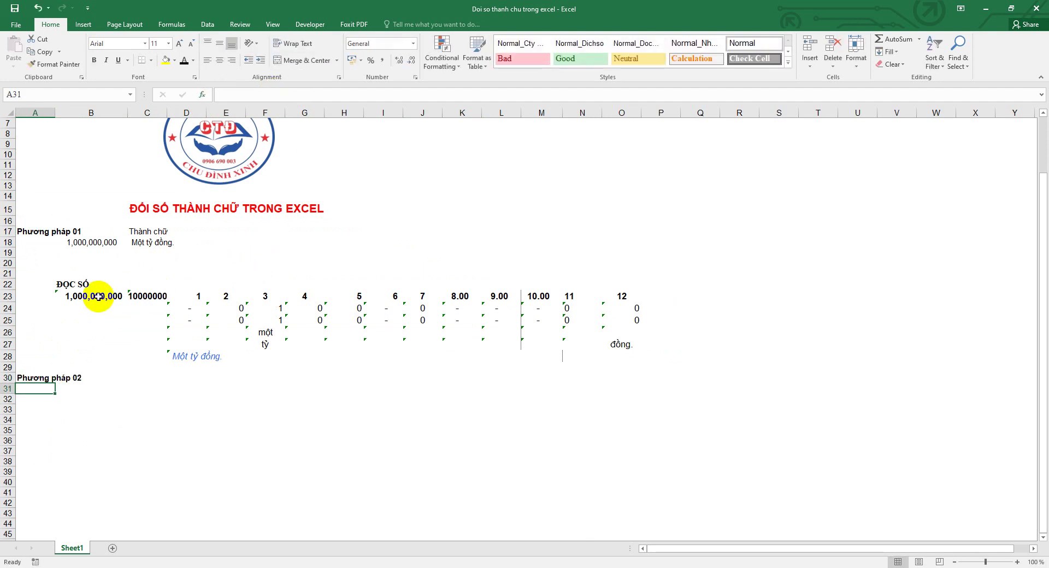
Inspect B23 and the digit formulas in row 24 of the reading table.
click(104, 297)
click(186, 308)
click(344, 308)
click(422, 308)
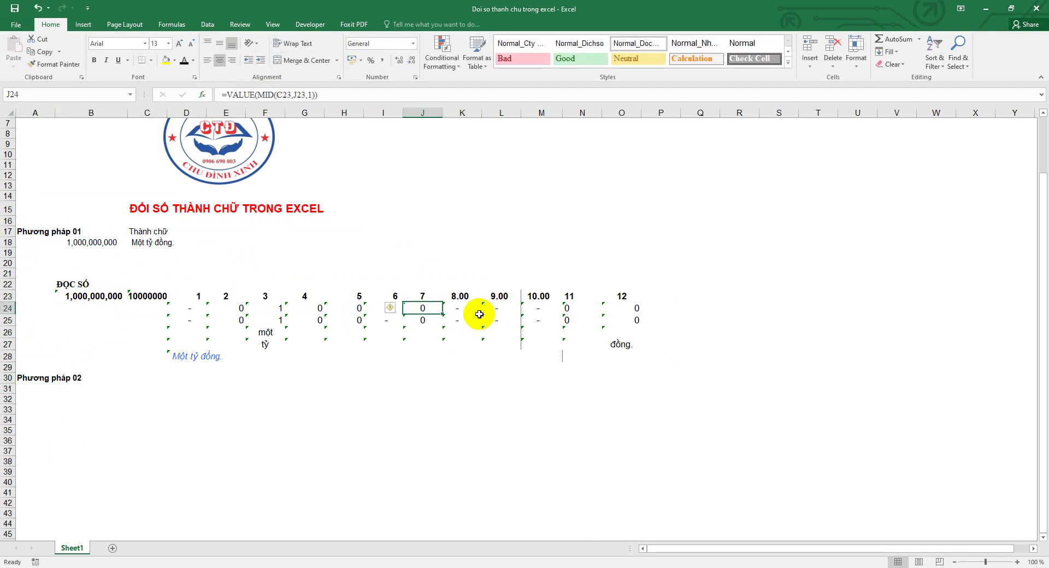
click(484, 309)
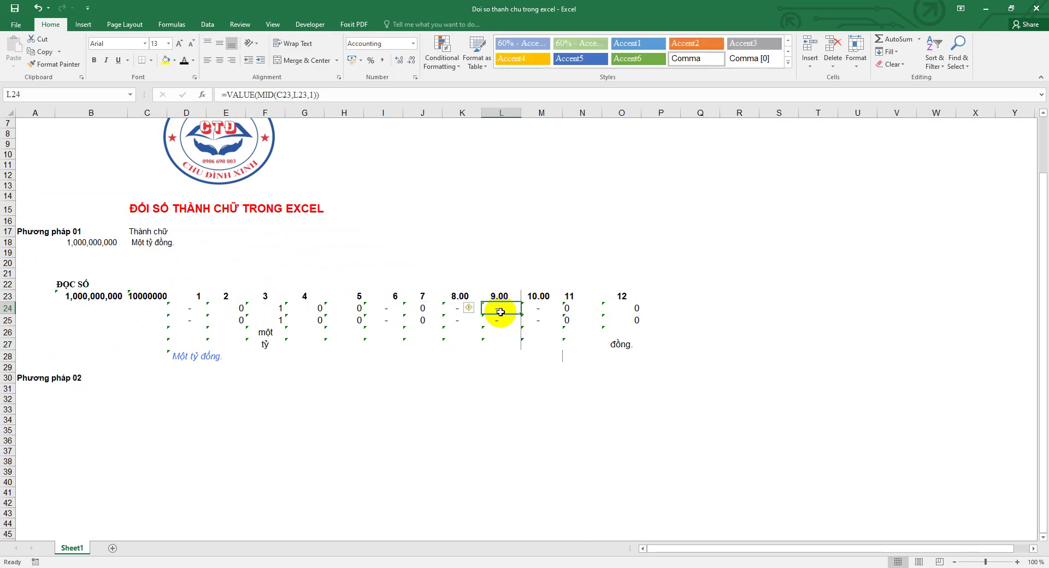
click(44, 388)
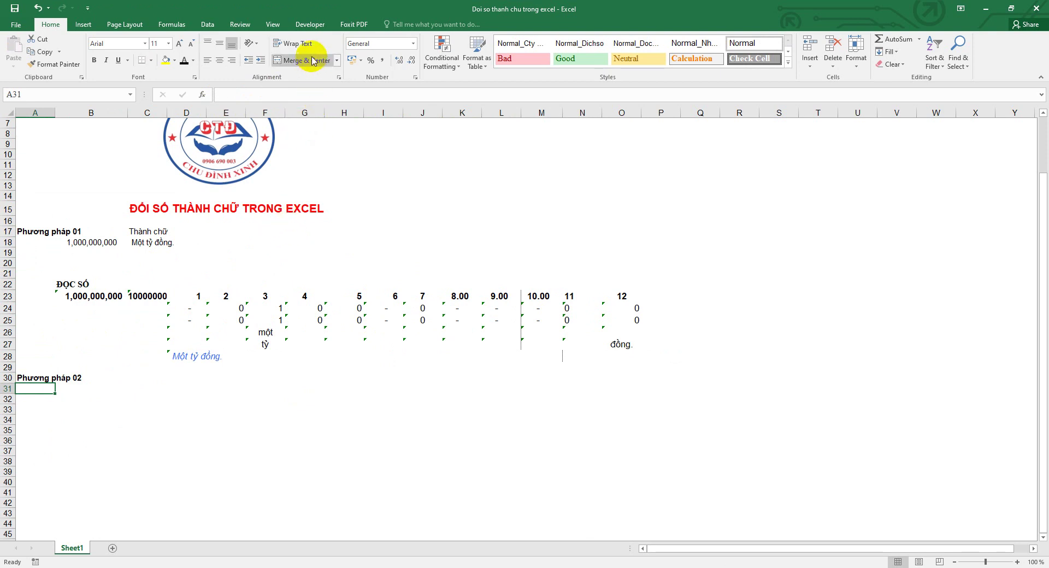
click(309, 27)
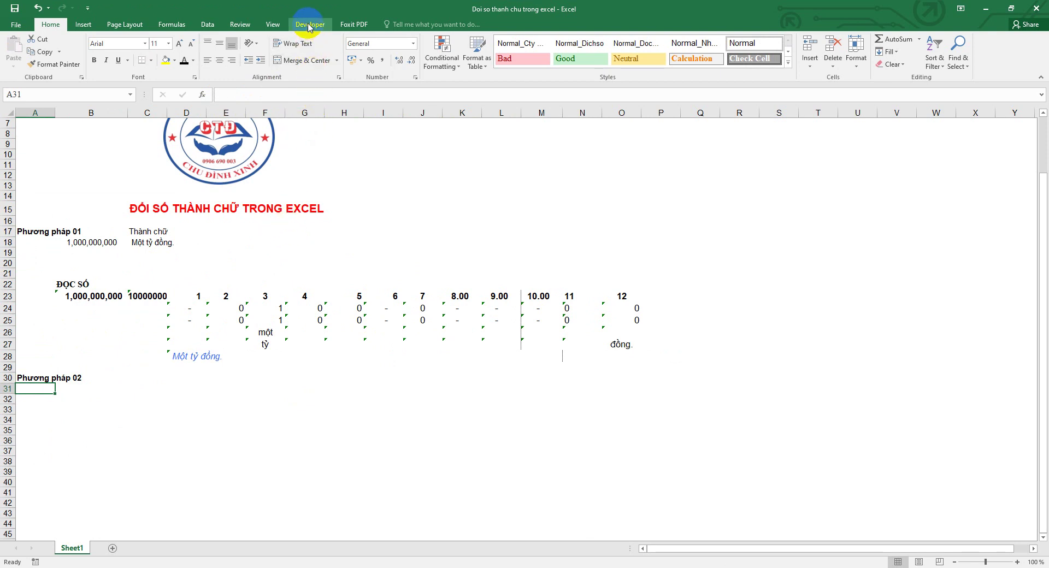
right_click(305, 76)
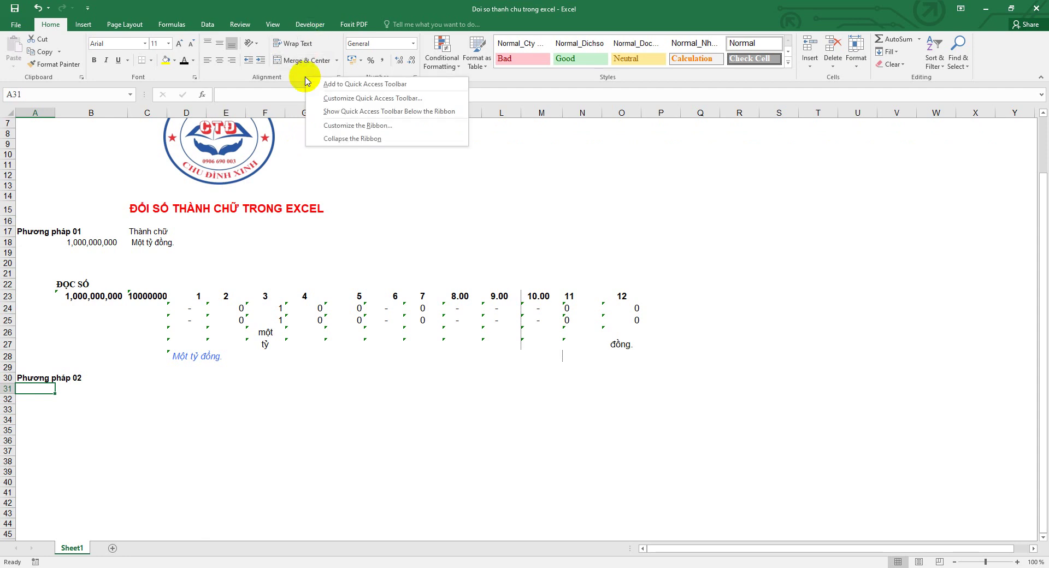
click(339, 125)
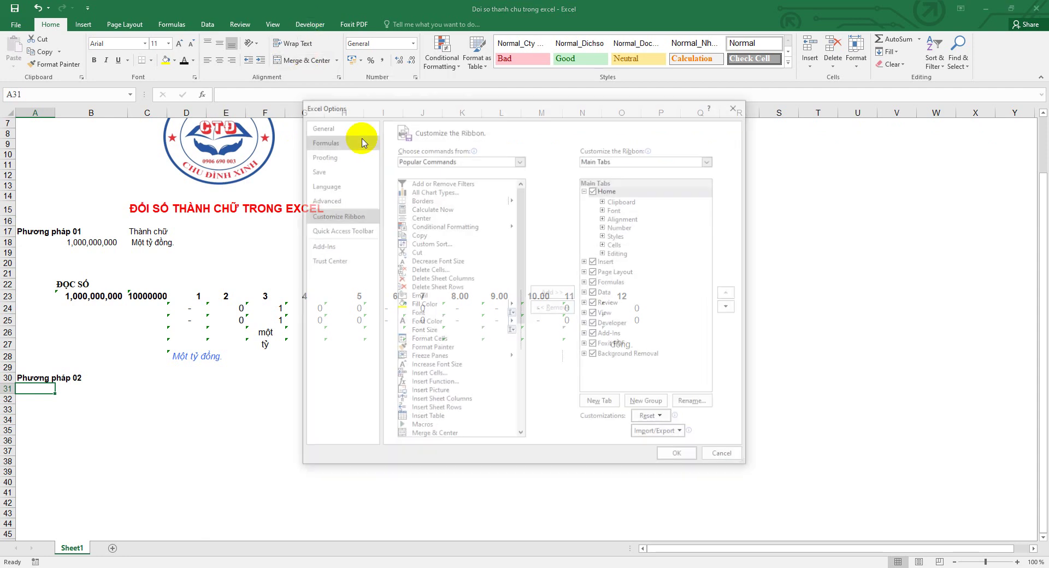
click(594, 323)
click(677, 456)
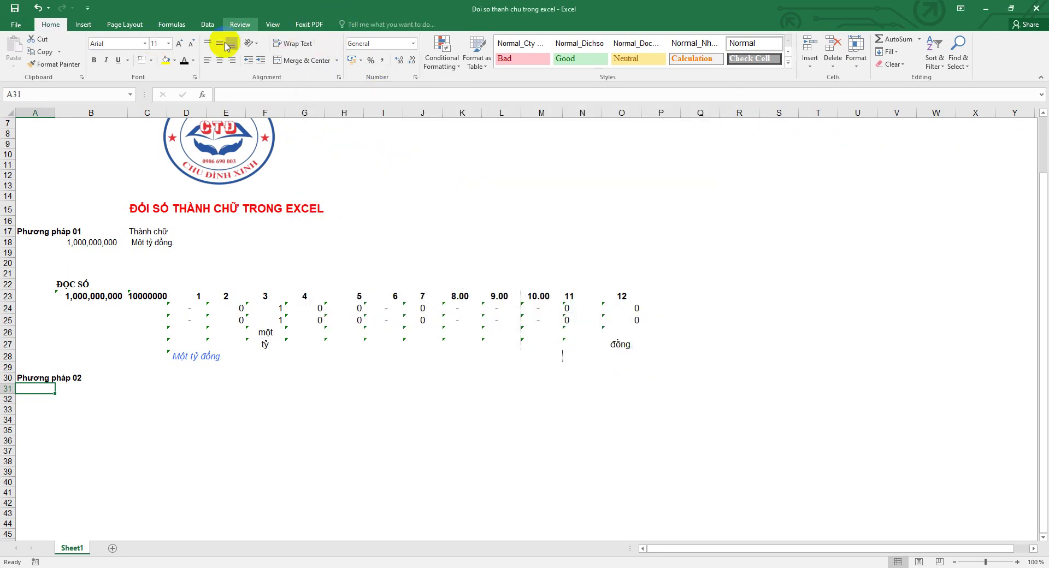
right_click(303, 78)
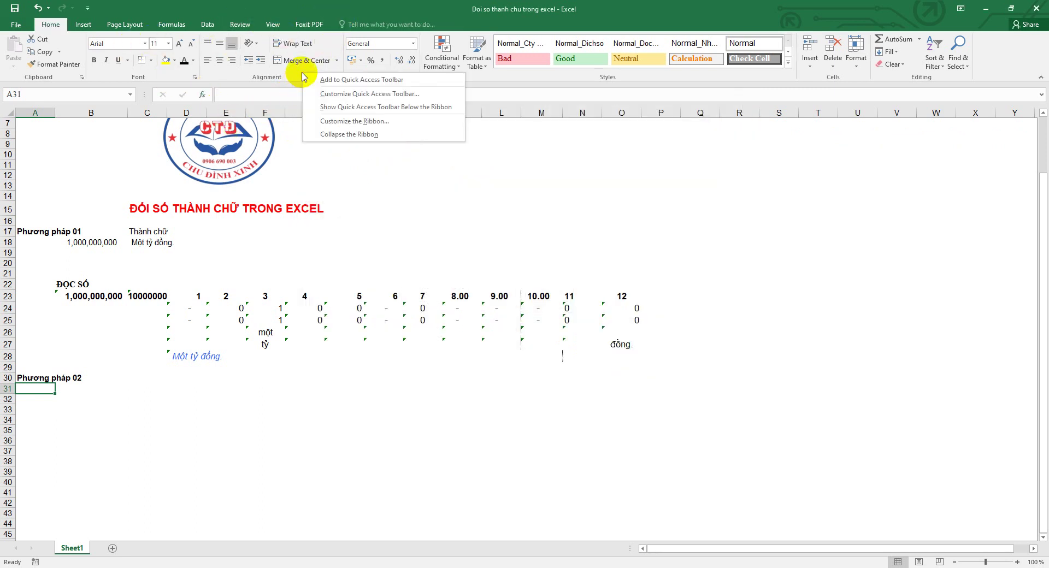
click(338, 121)
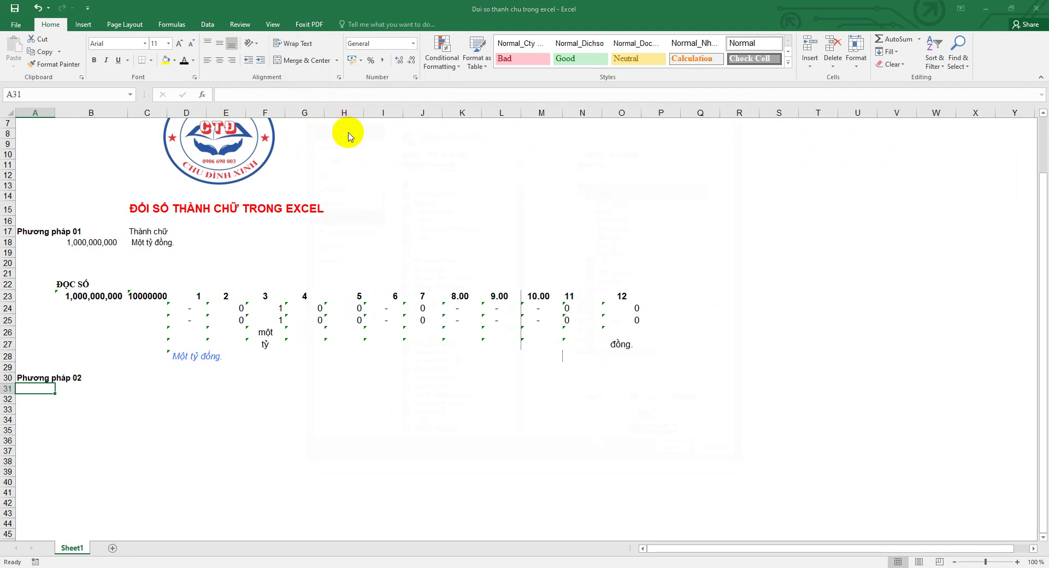
click(594, 324)
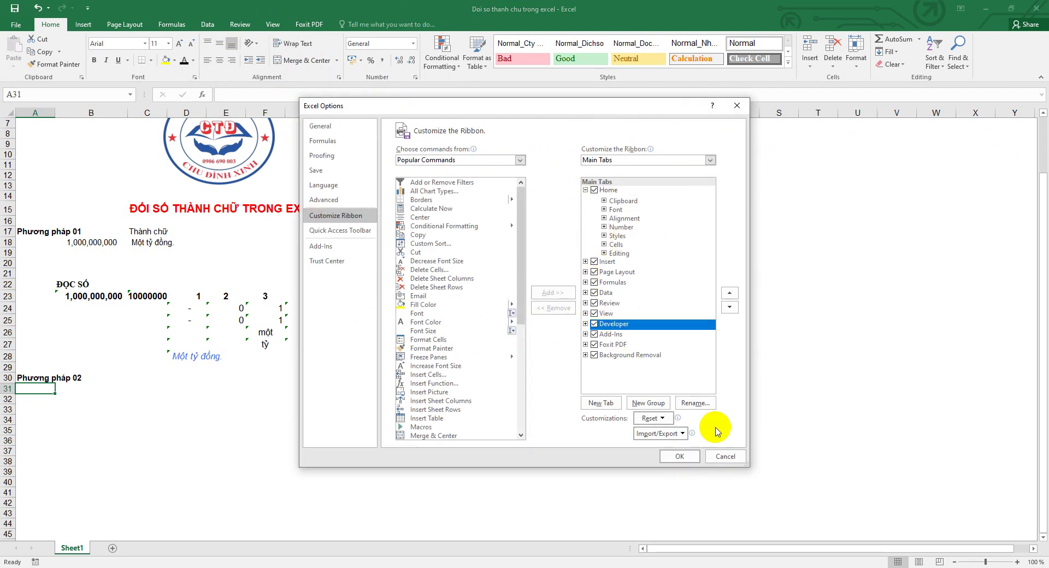
click(679, 456)
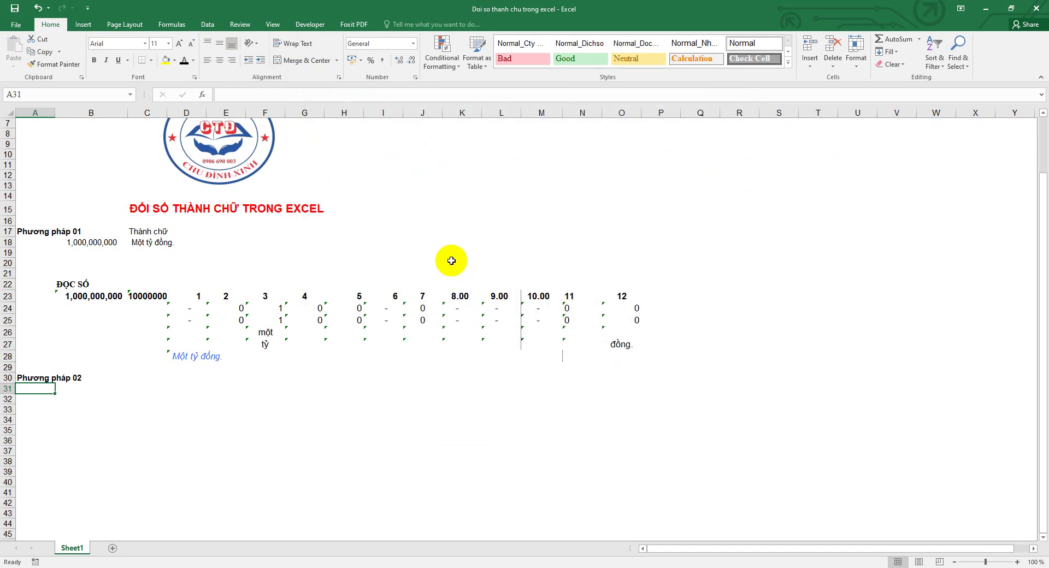
From the Developer tab's Excel Add-ins, browse to the Desktop and enable the Doiso add-in.
click(310, 25)
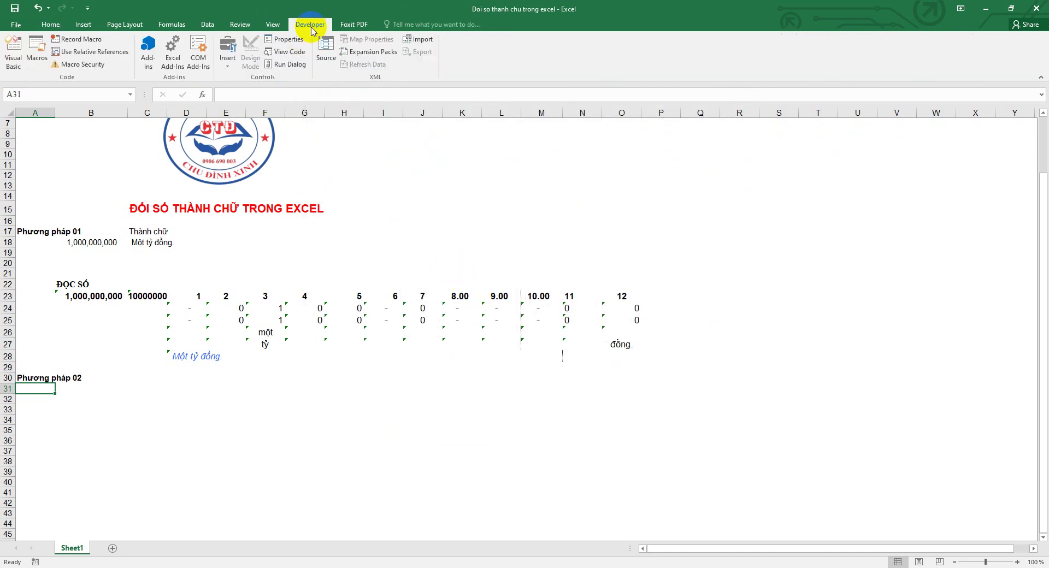
click(176, 59)
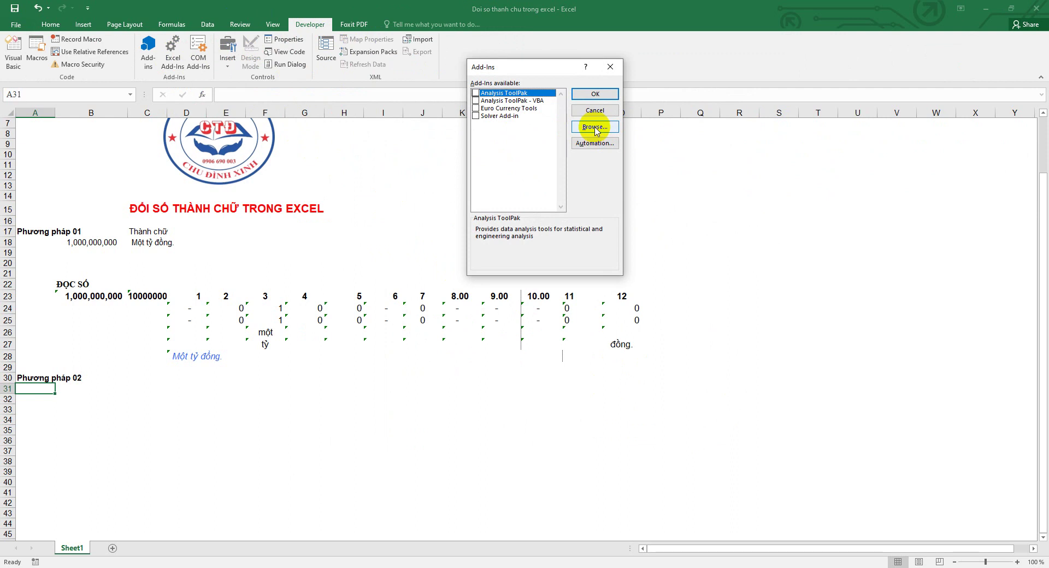
click(595, 128)
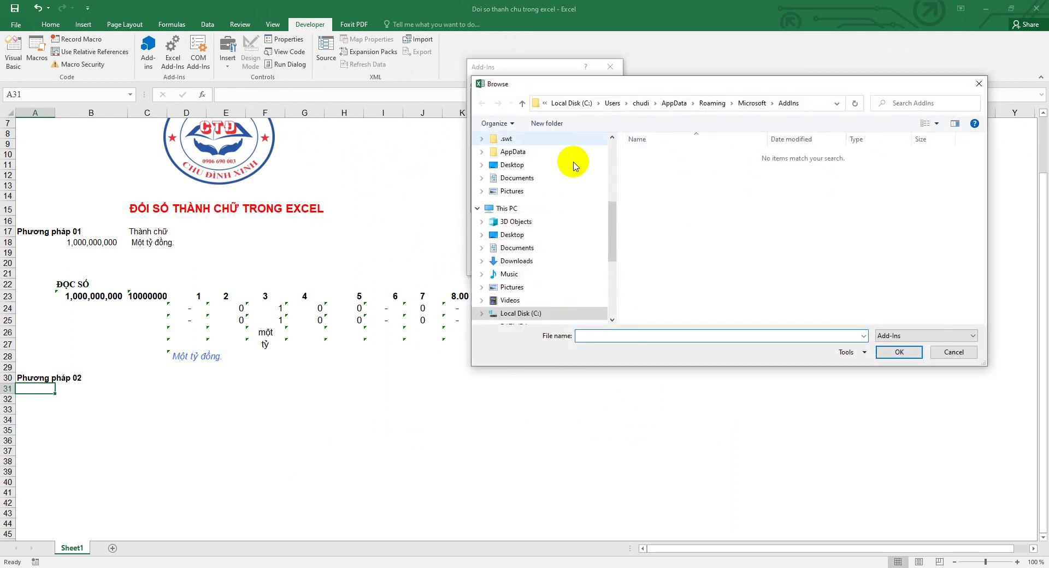
click(514, 165)
click(833, 172)
click(895, 352)
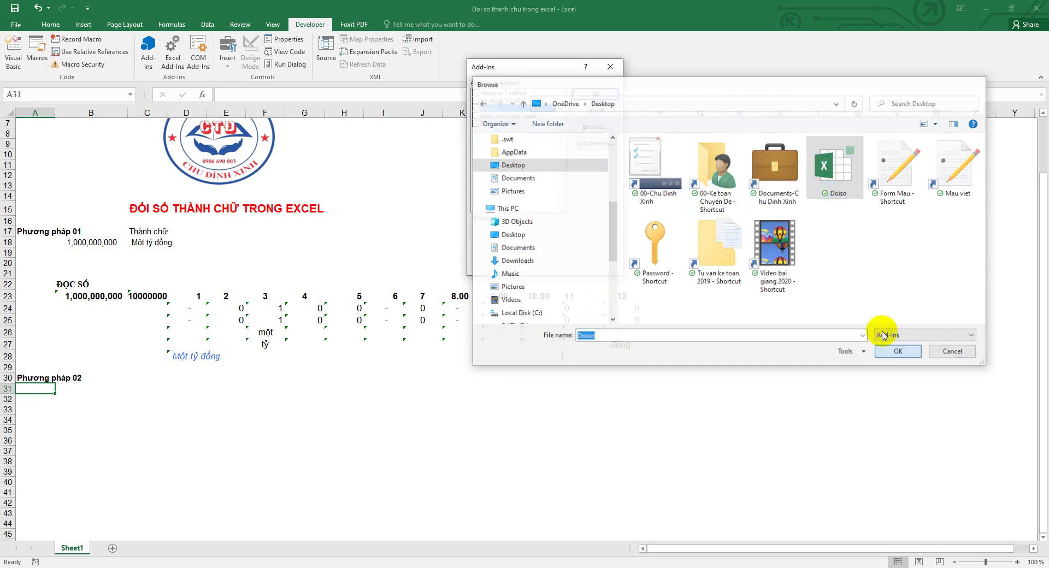
click(597, 93)
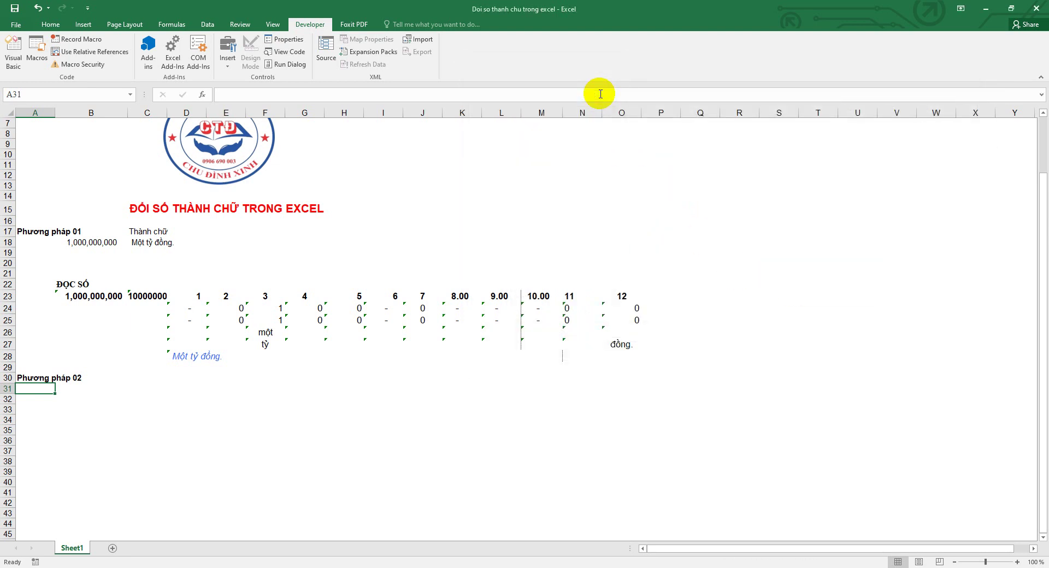
Copy the Thành chữ heading to C30 and the B18 number into B31.
click(89, 242)
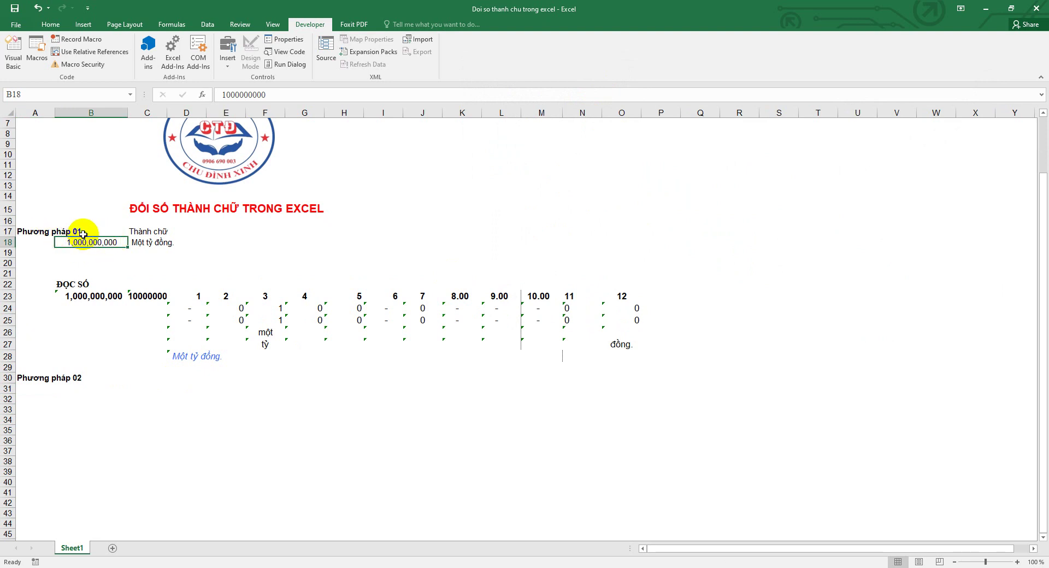
click(136, 231)
key(ctrl+c)
click(129, 386)
click(125, 377)
key(ctrl+v)
click(74, 242)
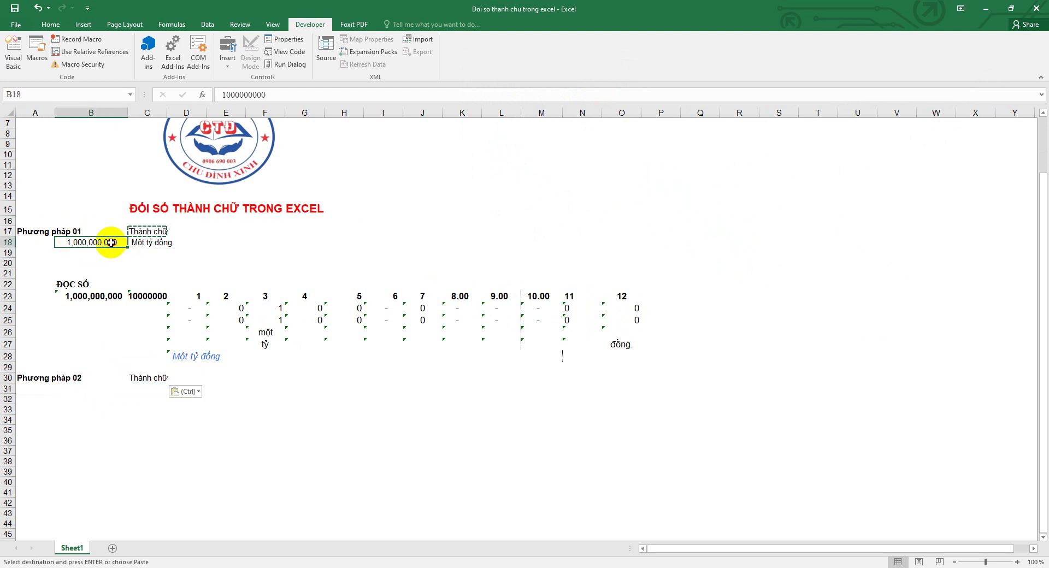
key(ctrl+c)
click(85, 388)
key(ctrl+v)
Enter the formula =vnd(B31) in C31.
click(153, 388)
text(=)
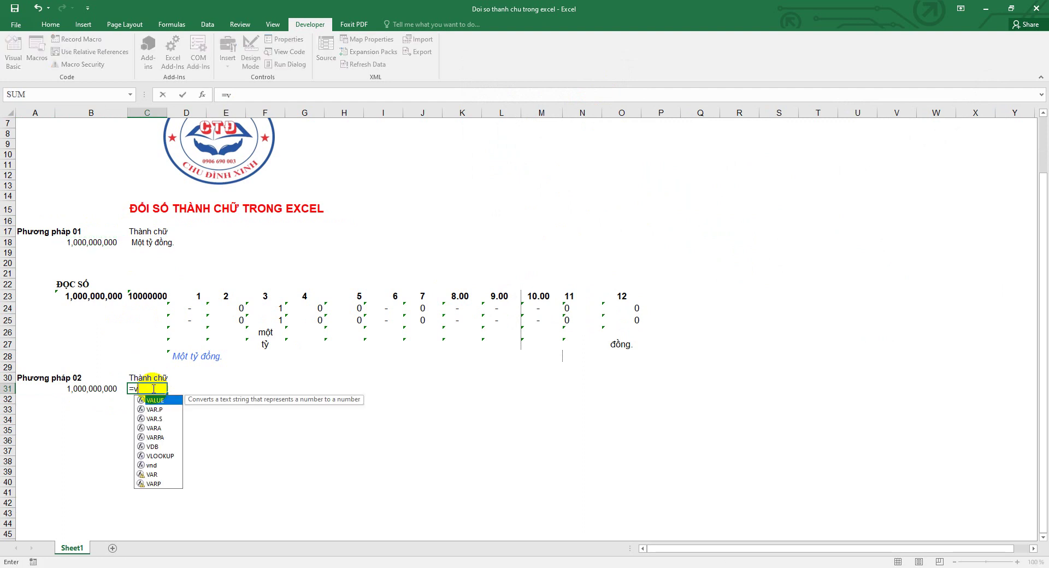
text(nd()
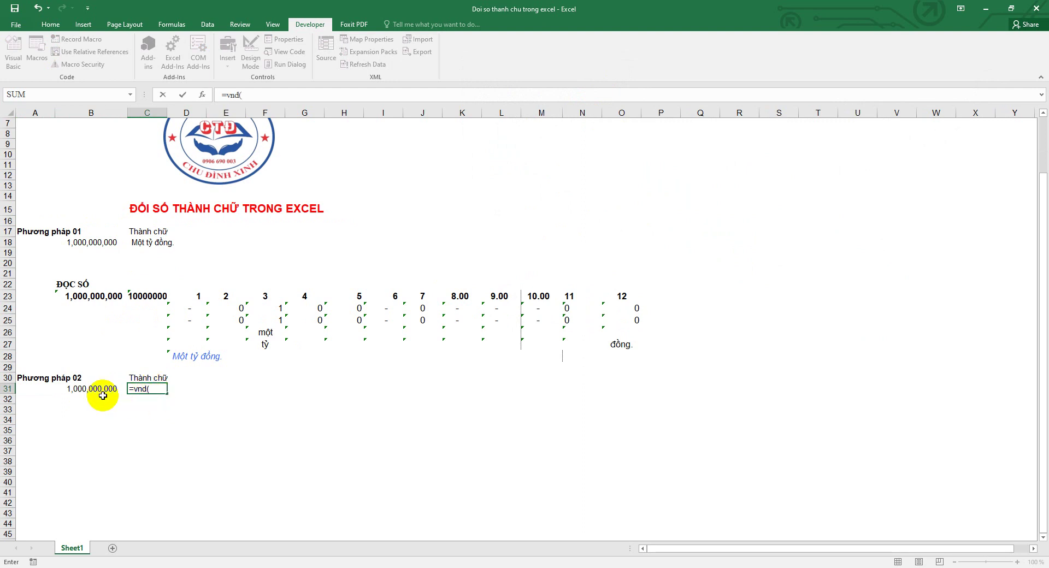
click(85, 387)
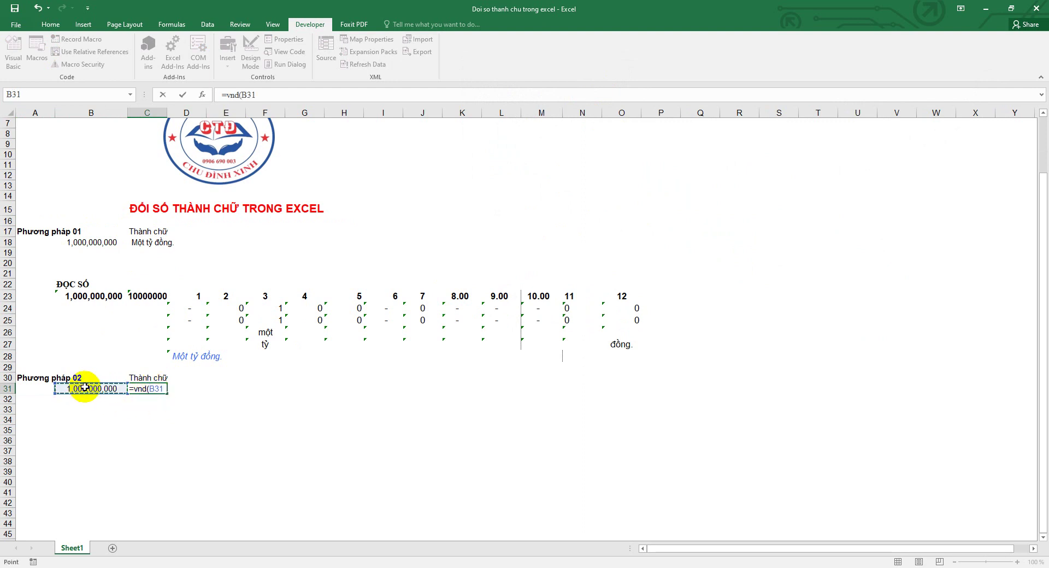
key(Return)
Change B31 to 100,000,000 so C31 reads Một trăm triệu đồng chẵn.
click(146, 388)
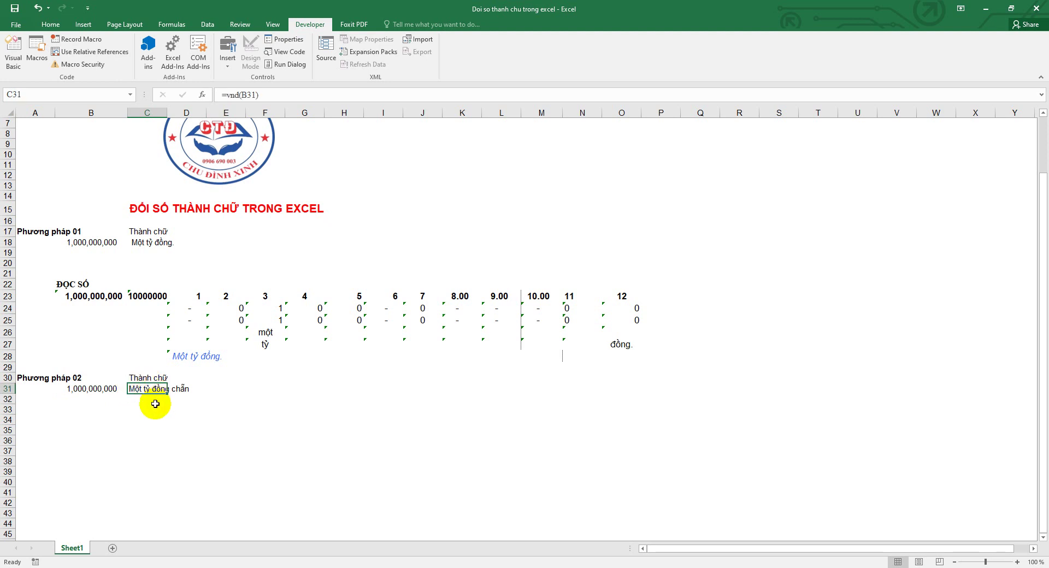
click(110, 389)
click(161, 389)
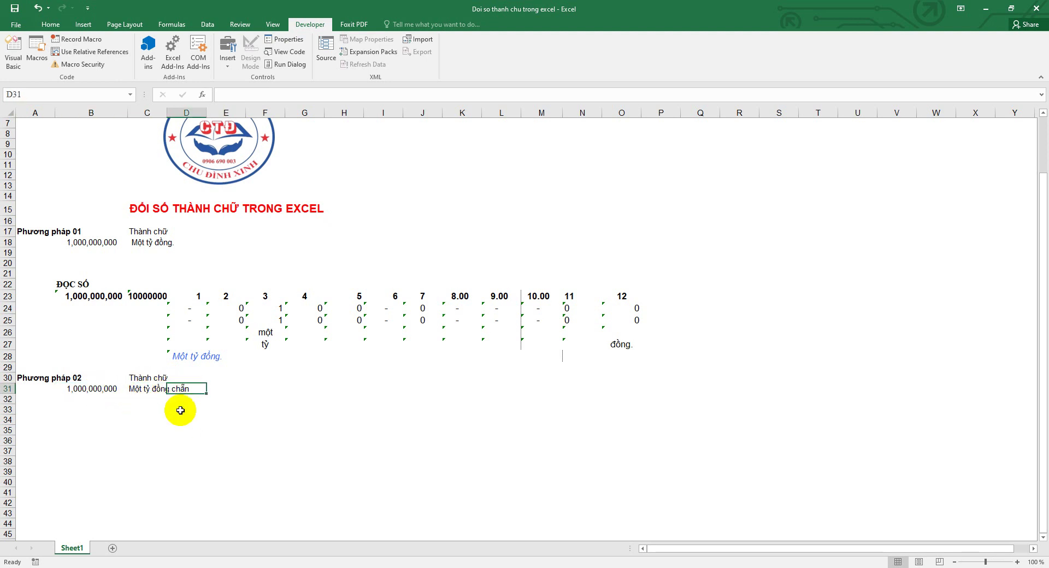
click(96, 389)
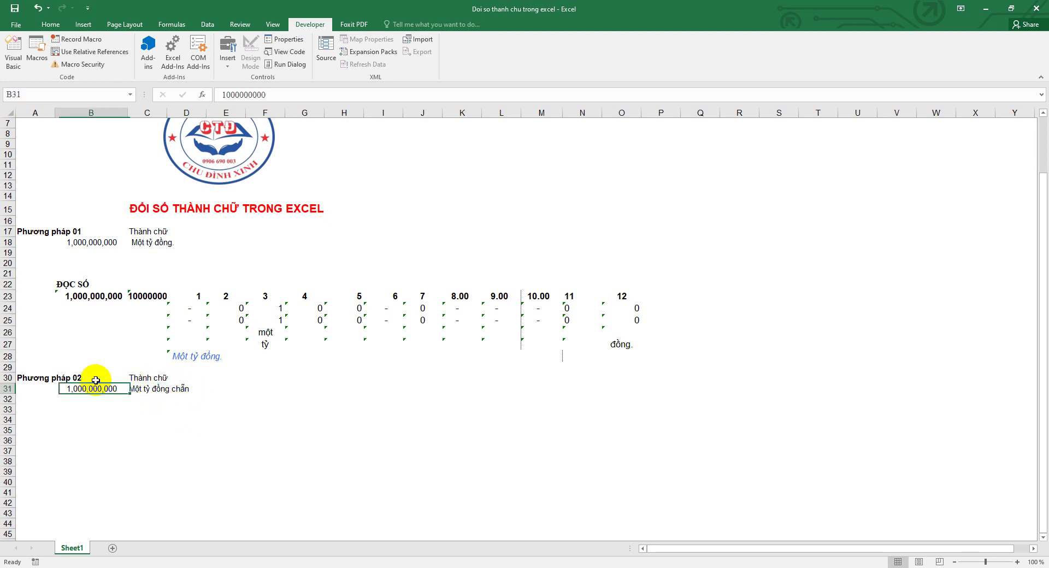
click(240, 95)
key(Return)
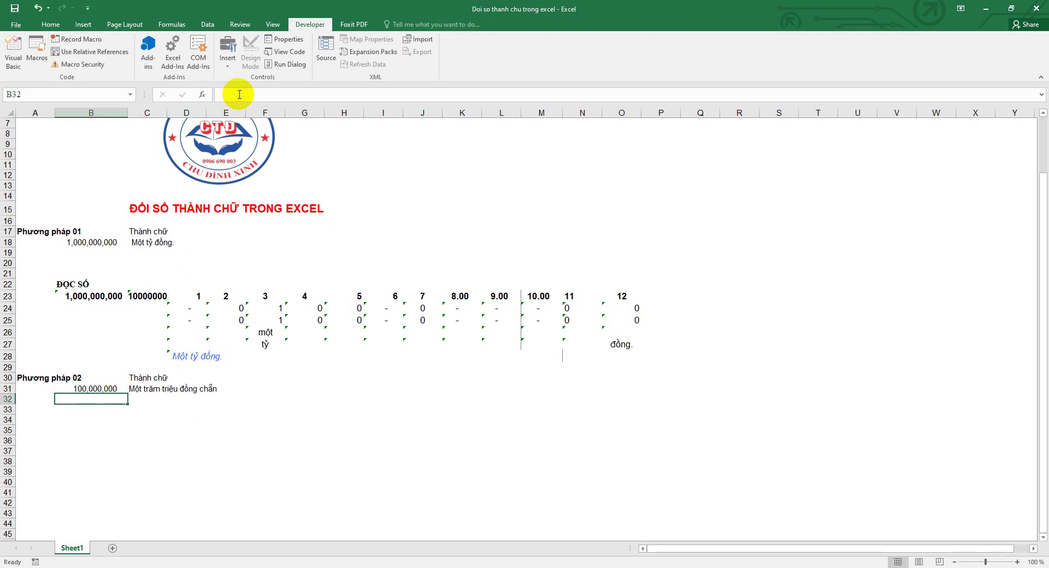
click(153, 389)
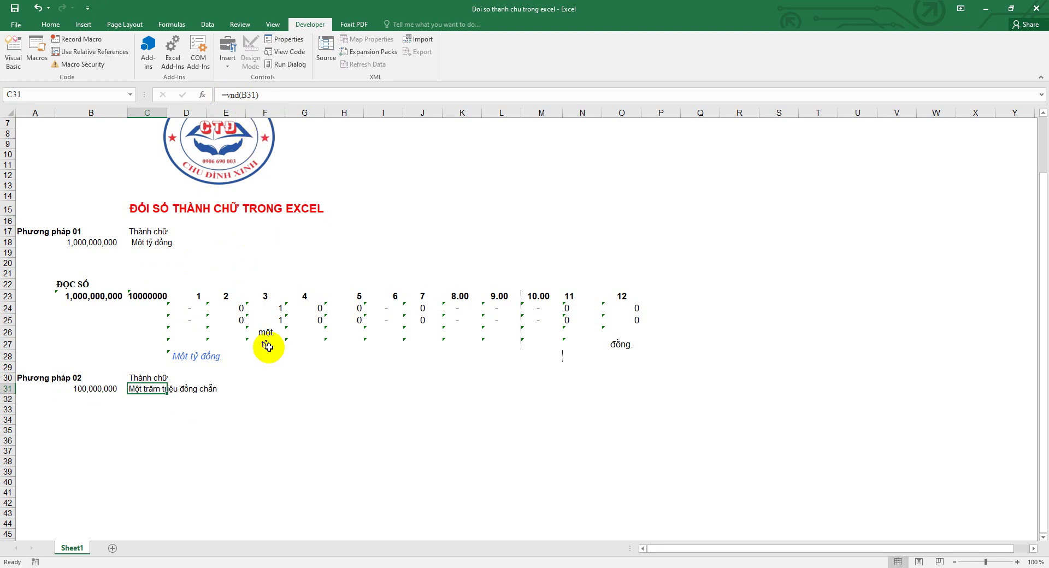
click(286, 485)
click(149, 389)
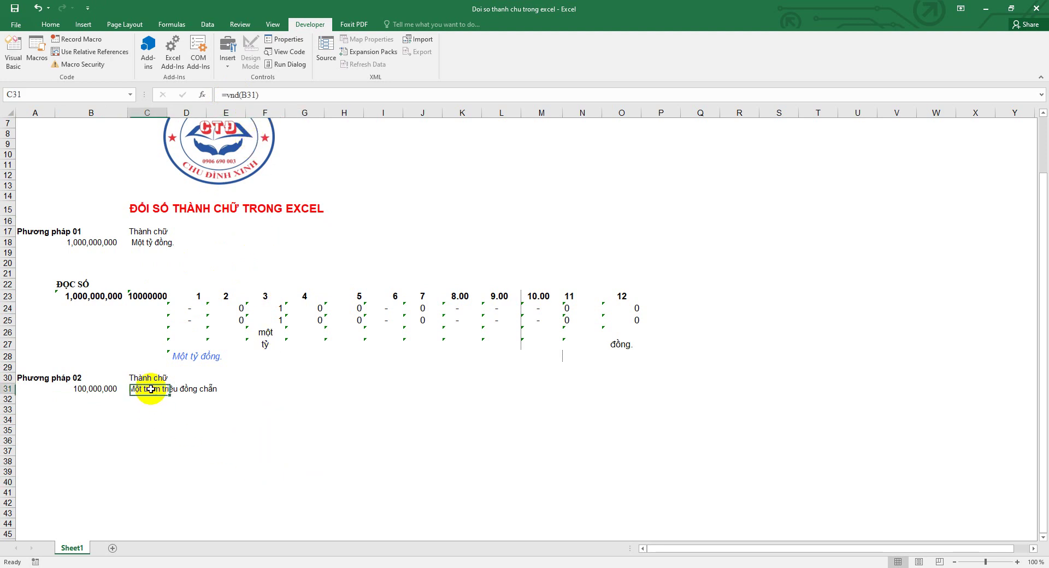
click(95, 387)
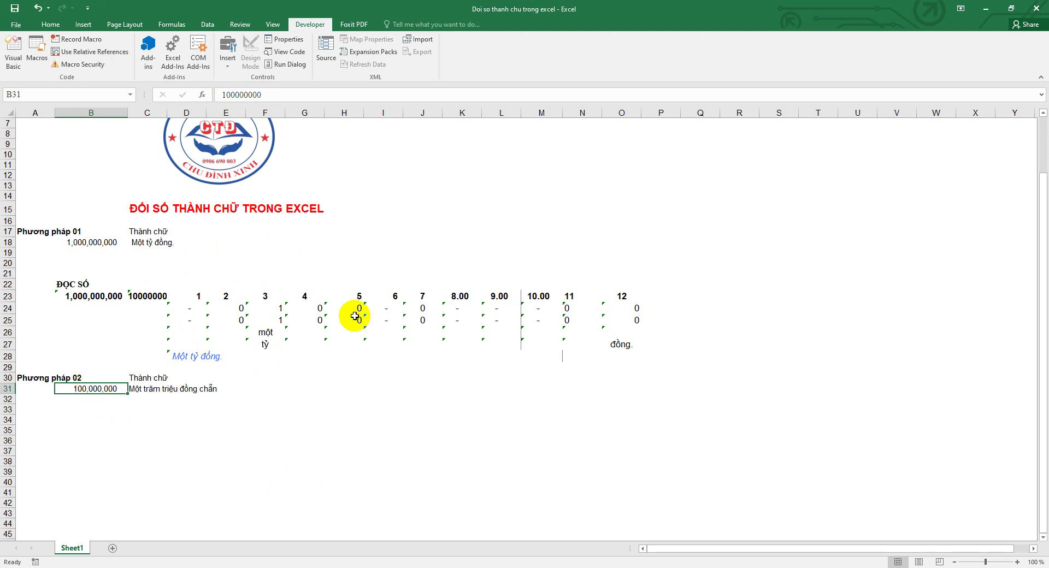
click(49, 25)
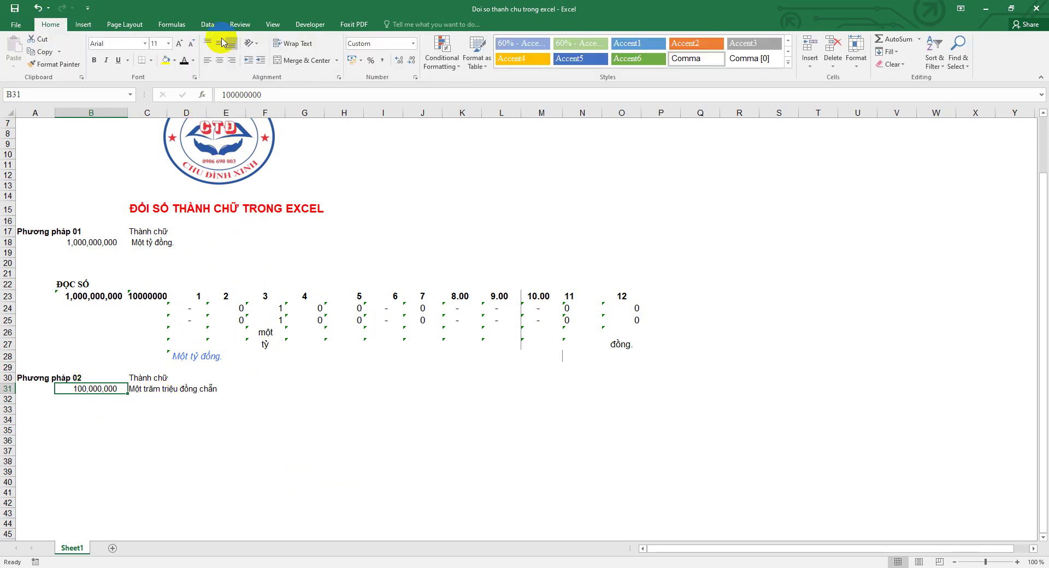
click(310, 25)
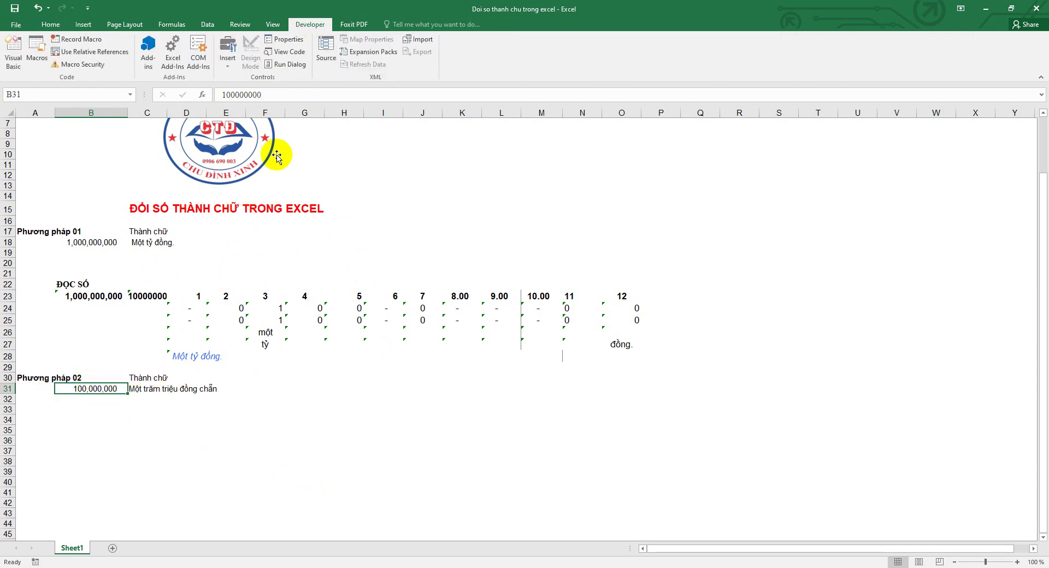
drag(74, 284, 623, 347)
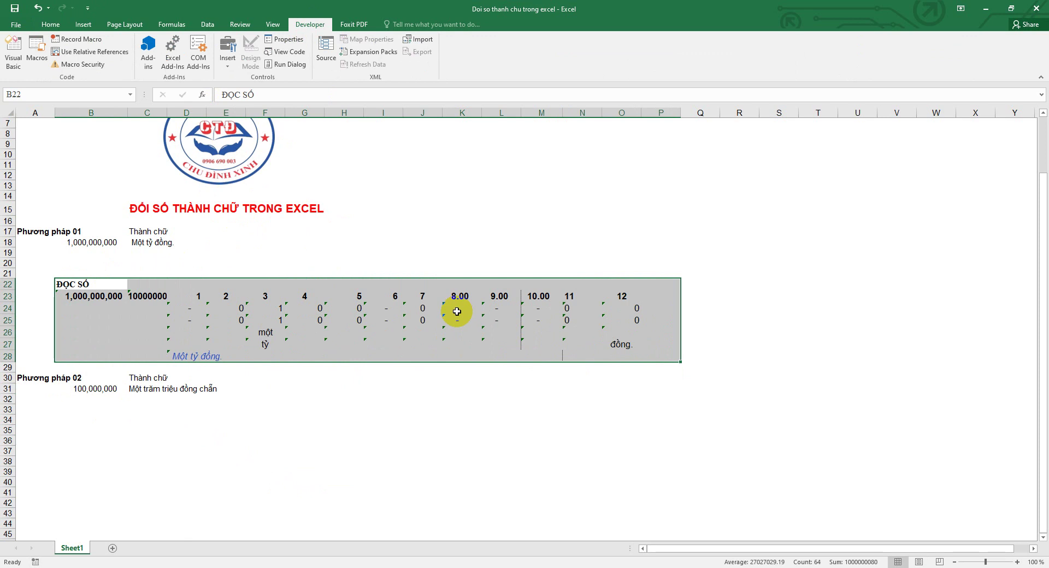
click(96, 388)
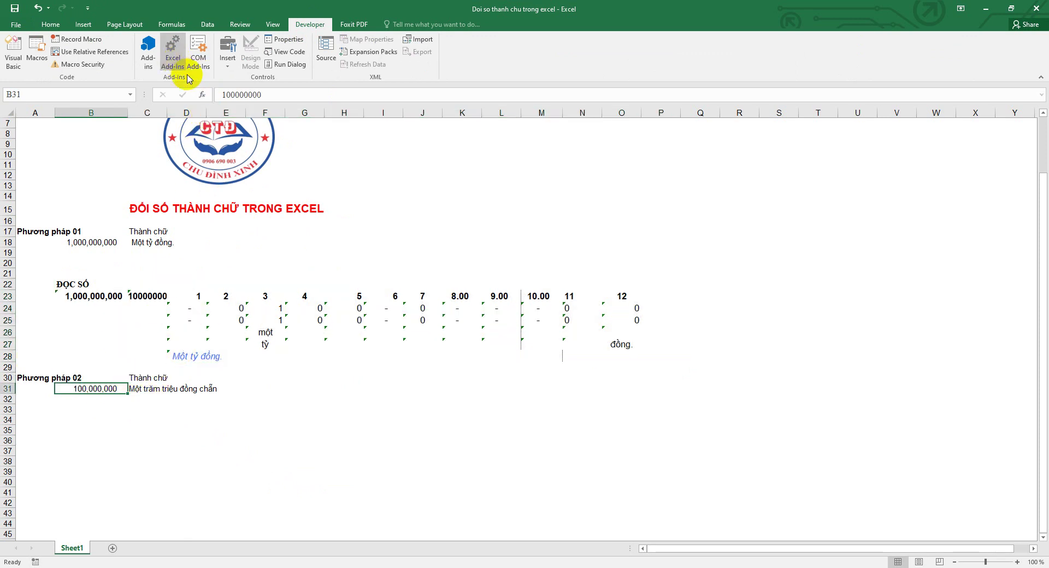
click(173, 59)
click(593, 94)
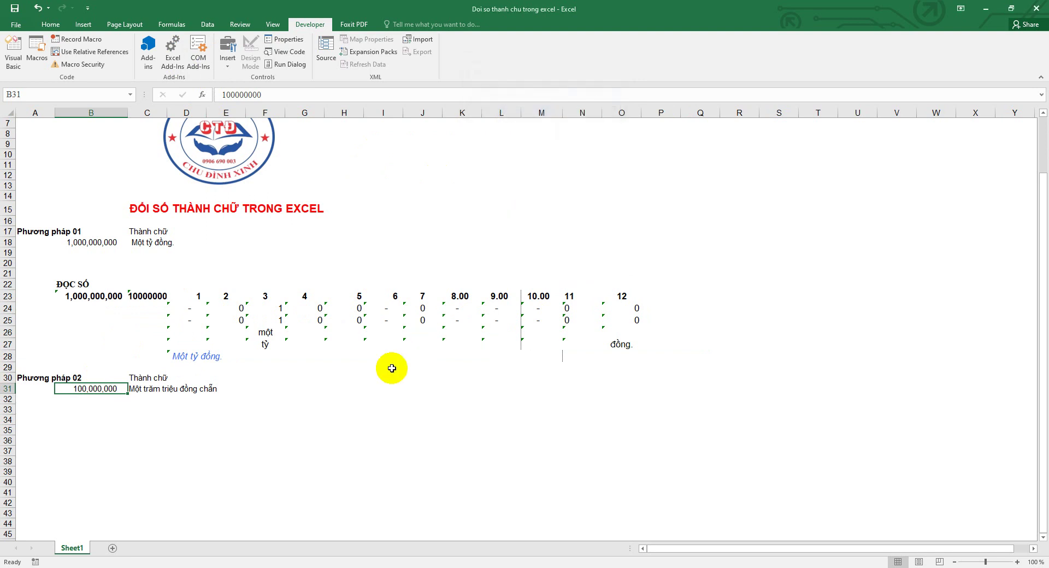
click(382, 377)
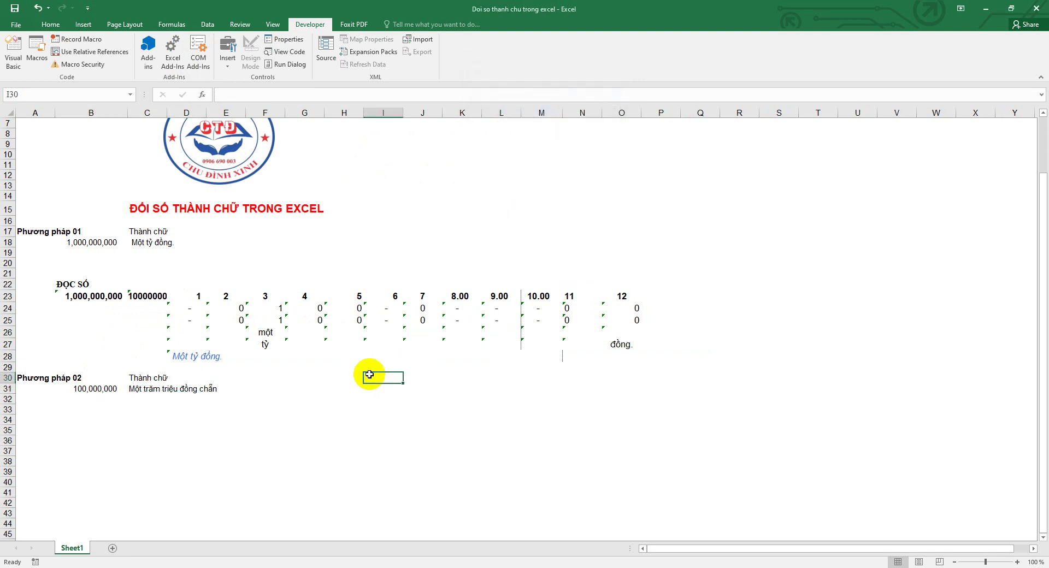
click(173, 54)
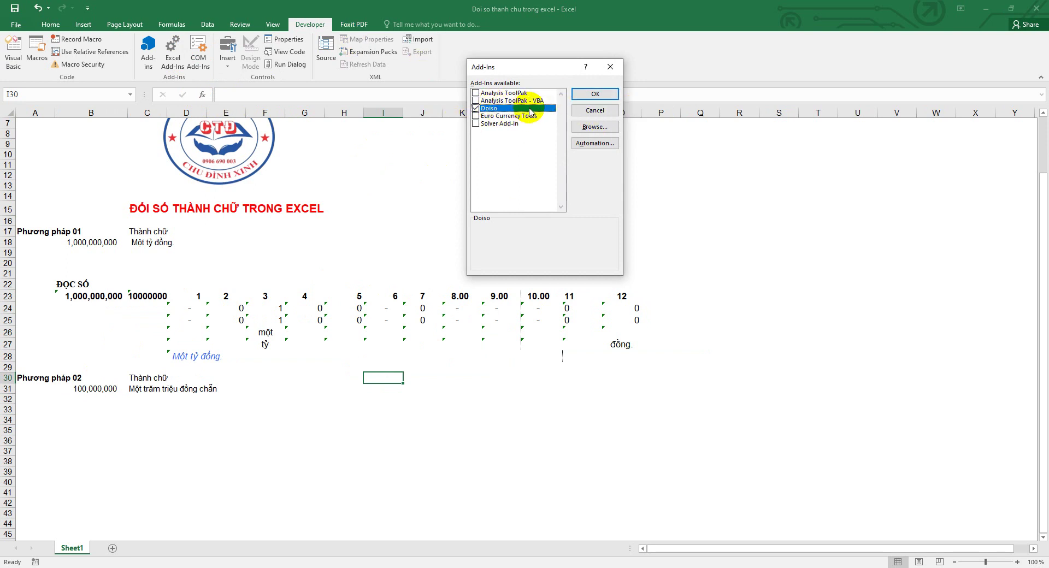
click(595, 94)
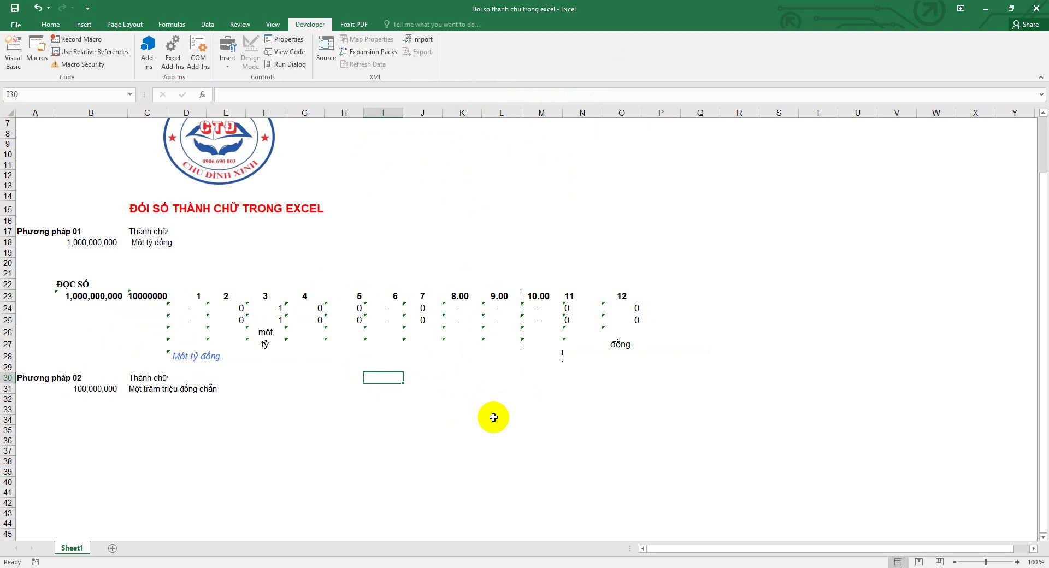
mouse_move(72, 283)
mouse_down()
mouse_move(529, 325)
mouse_move(625, 358)
mouse_up()
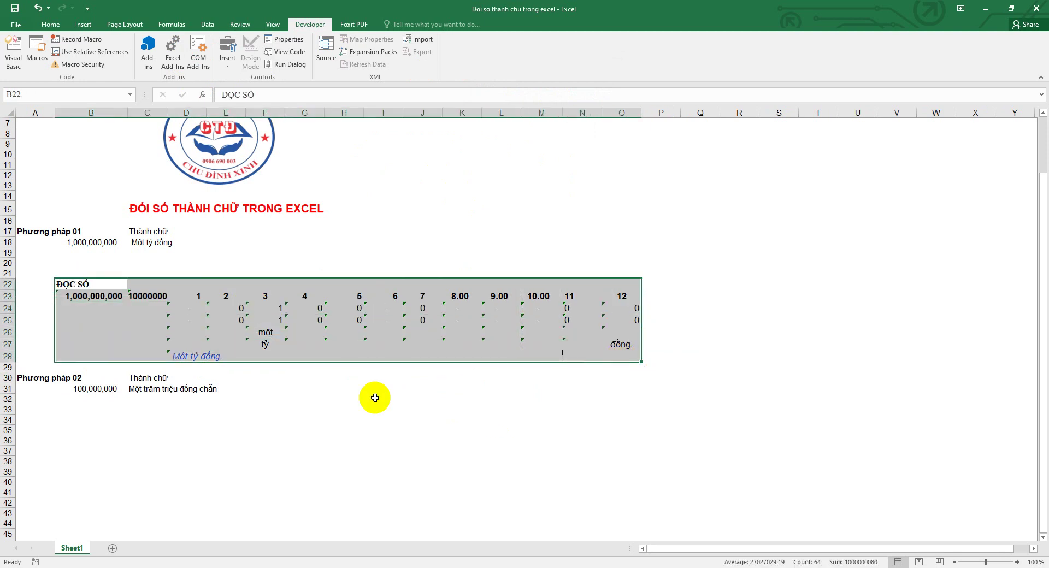
drag(33, 377, 201, 388)
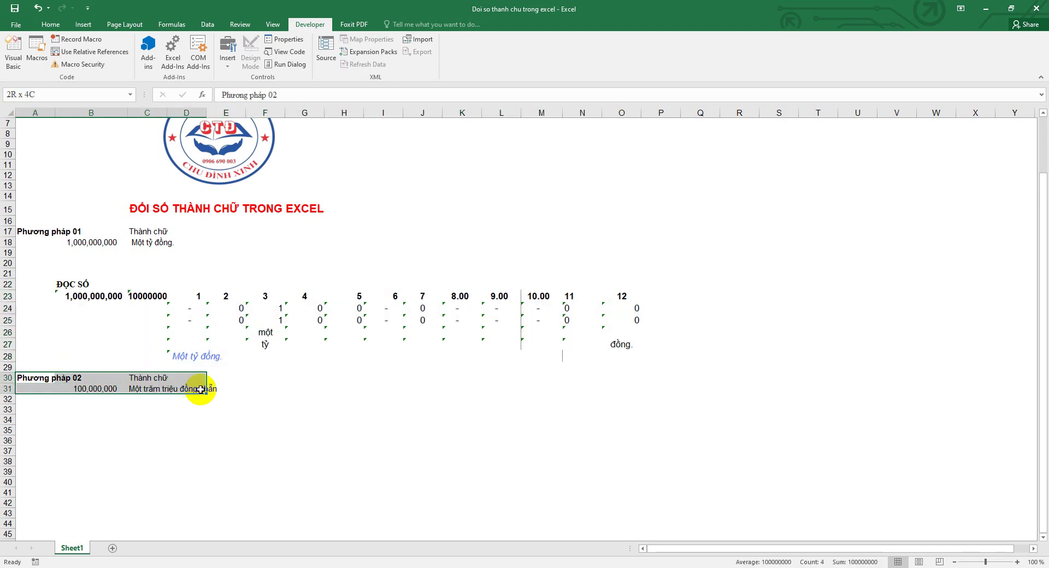
Launch the Doiso add-in file from the desktop, then select the =vnd(B31) result in C31.
click(986, 9)
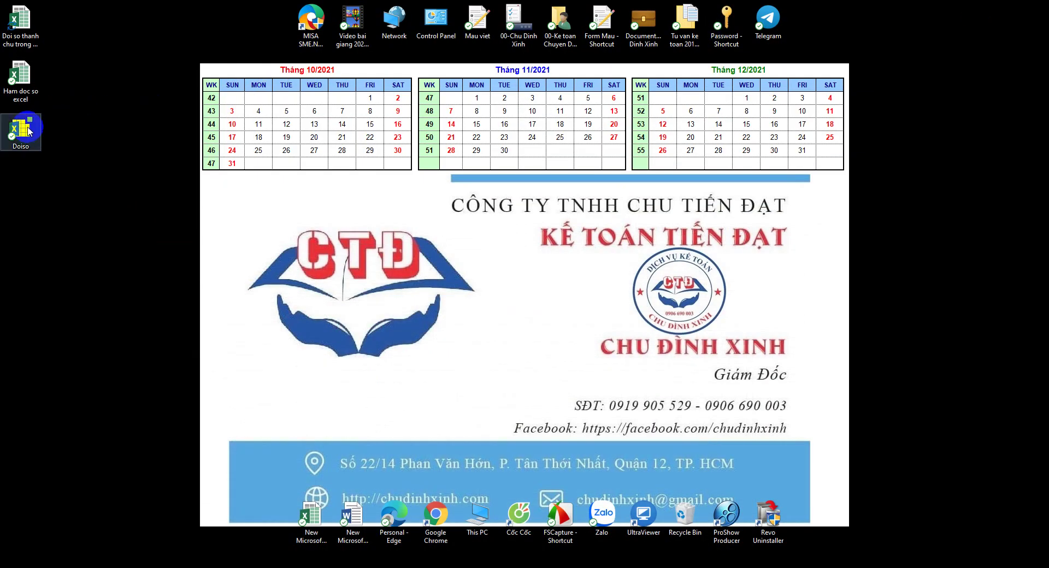
double_click(31, 129)
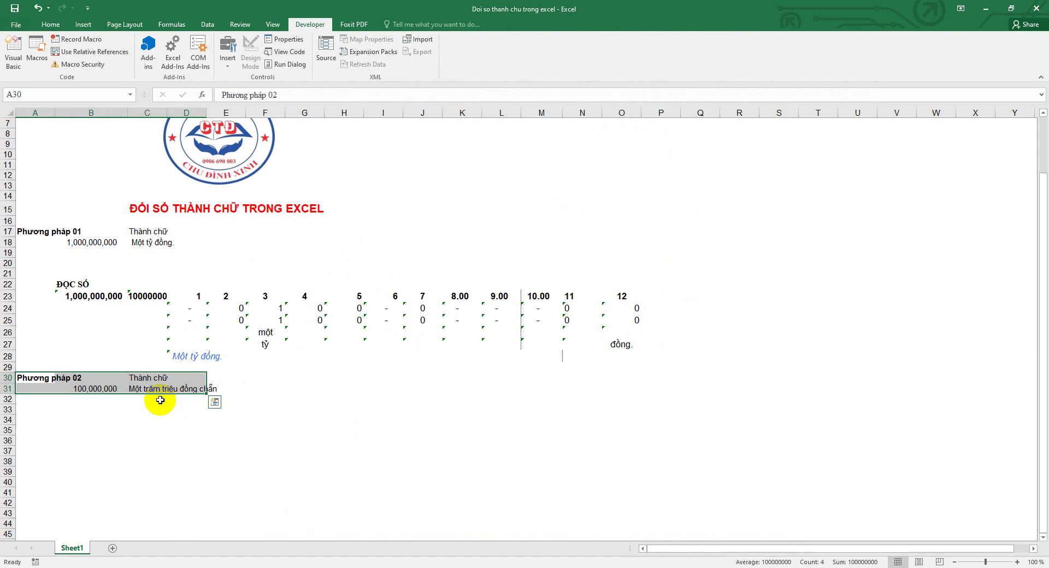
click(146, 389)
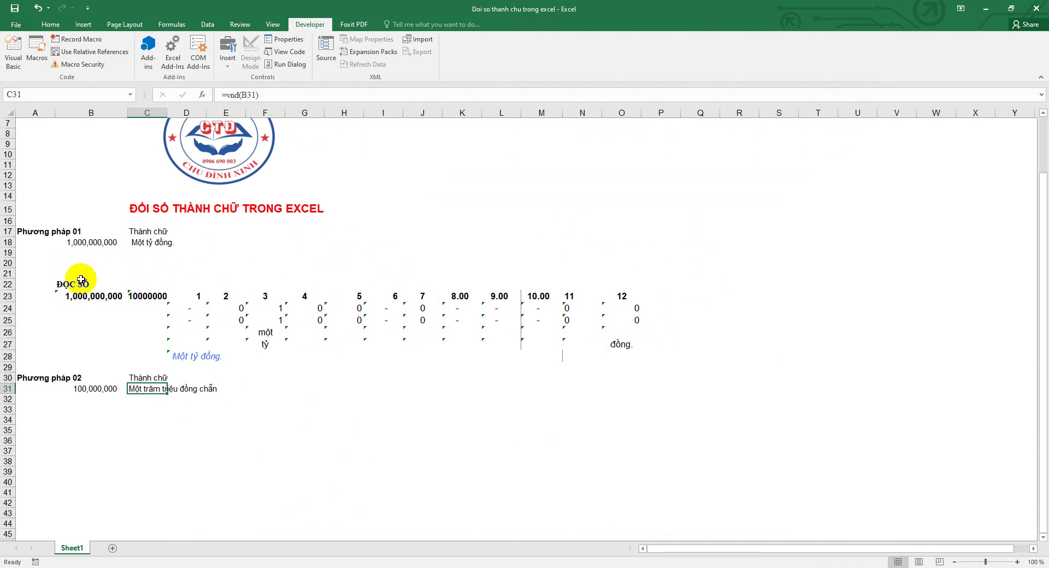
drag(62, 283, 650, 360)
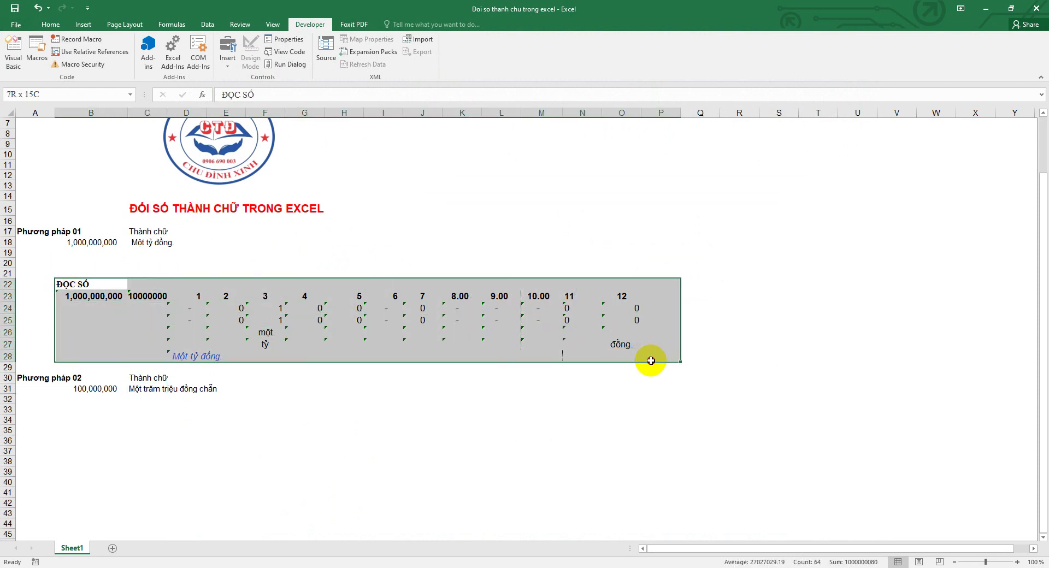